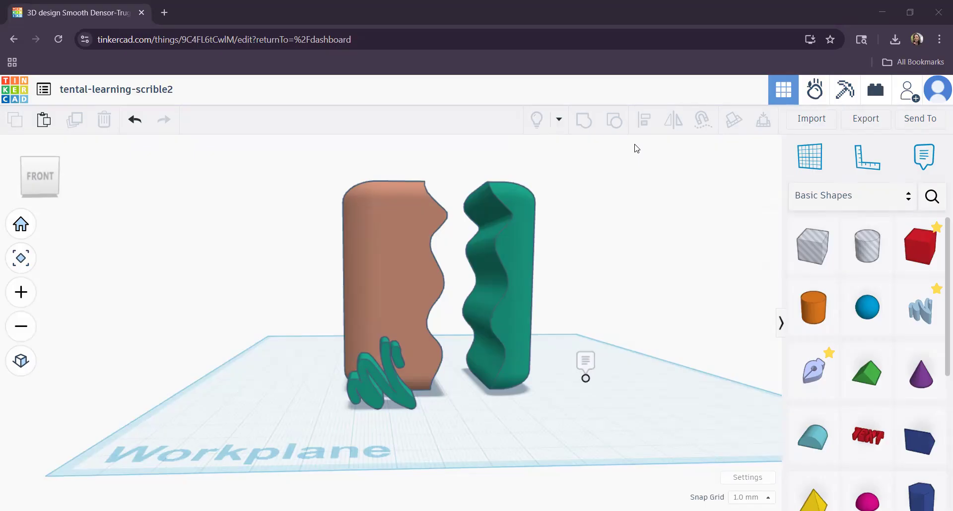
- Expand the existing workplane note, edit it, then delete it
click(585, 379)
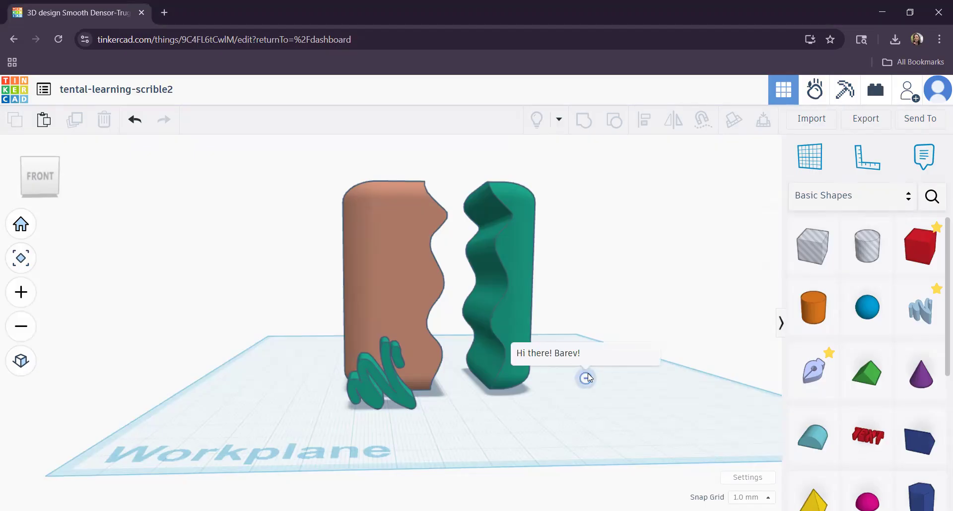
click(597, 348)
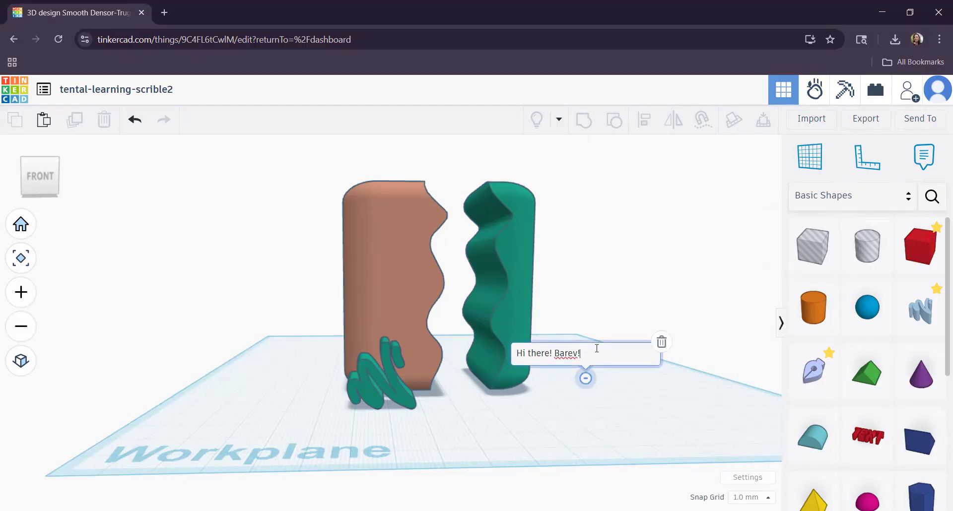
click(662, 343)
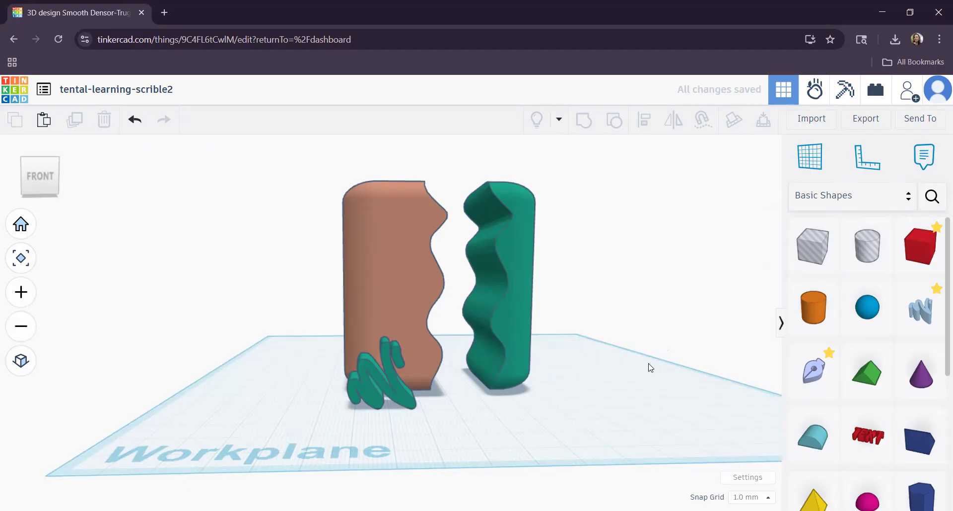
- Place a new note beside the teal piece and type 'sdkdsgkfHDLAFSI' into it
click(925, 159)
click(588, 400)
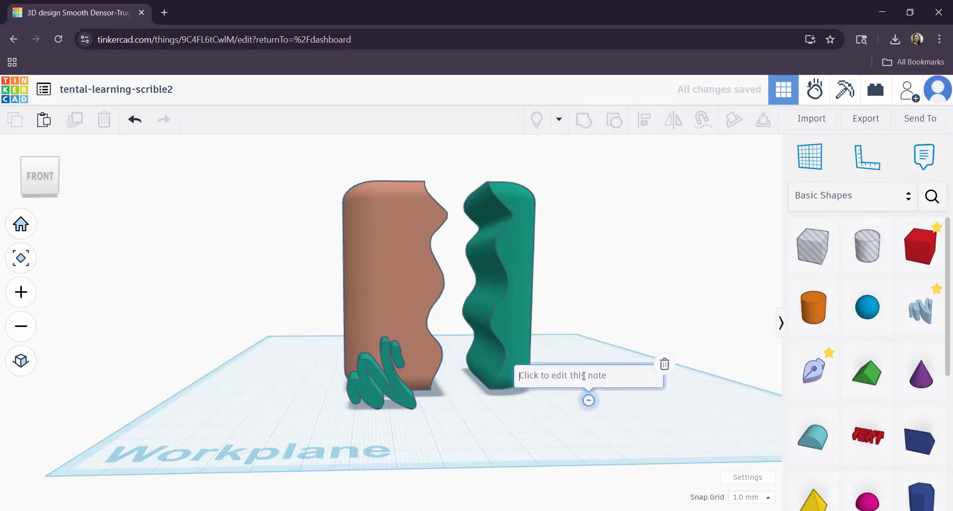
click(583, 377)
text(sdkdsgkfHDLAFSI)
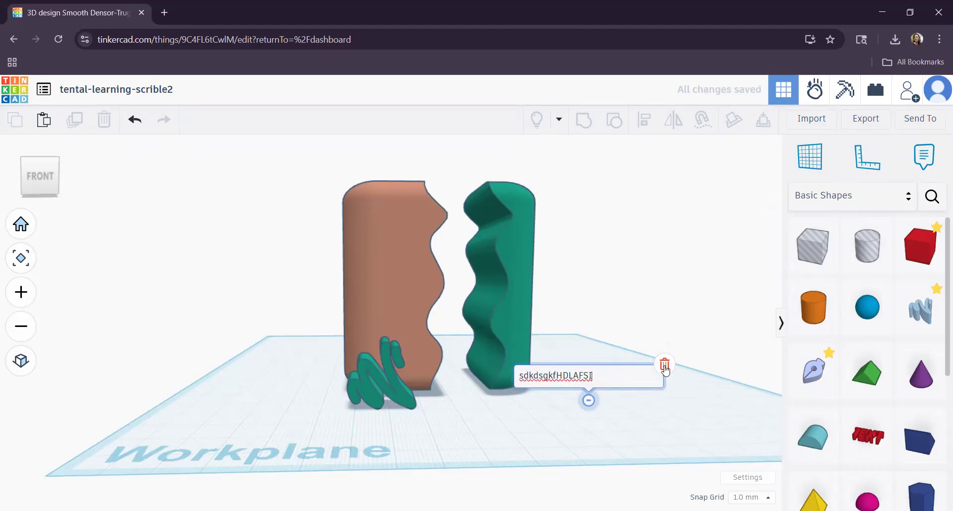
- Collapse and expand the new note twice, then delete it
click(588, 400)
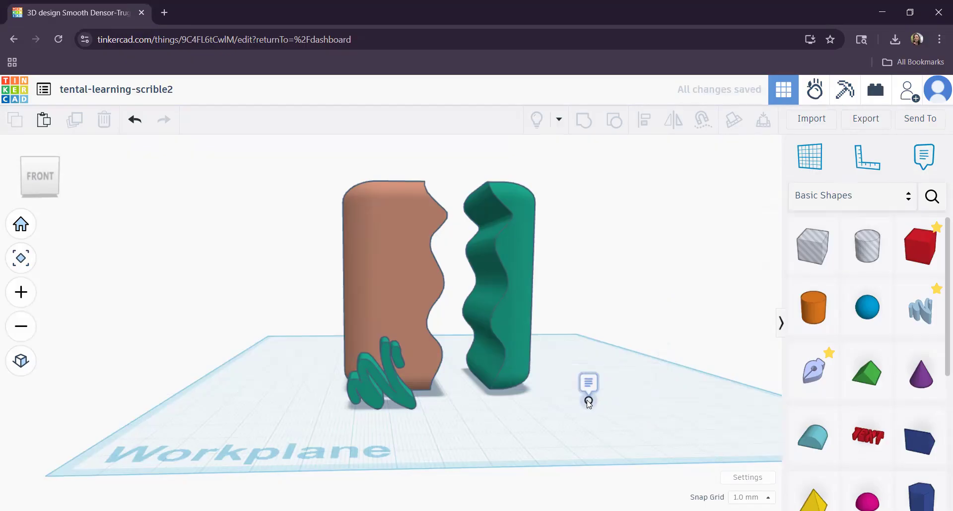
click(588, 401)
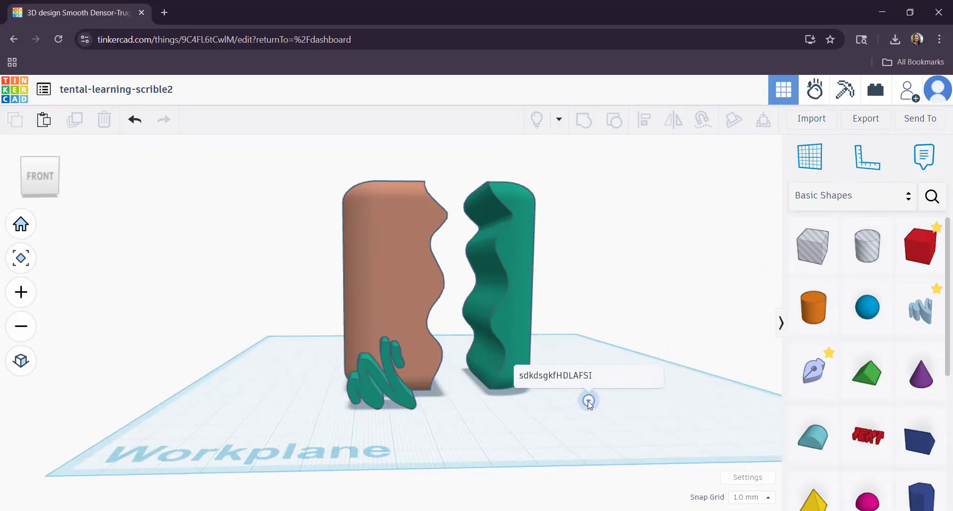
click(588, 400)
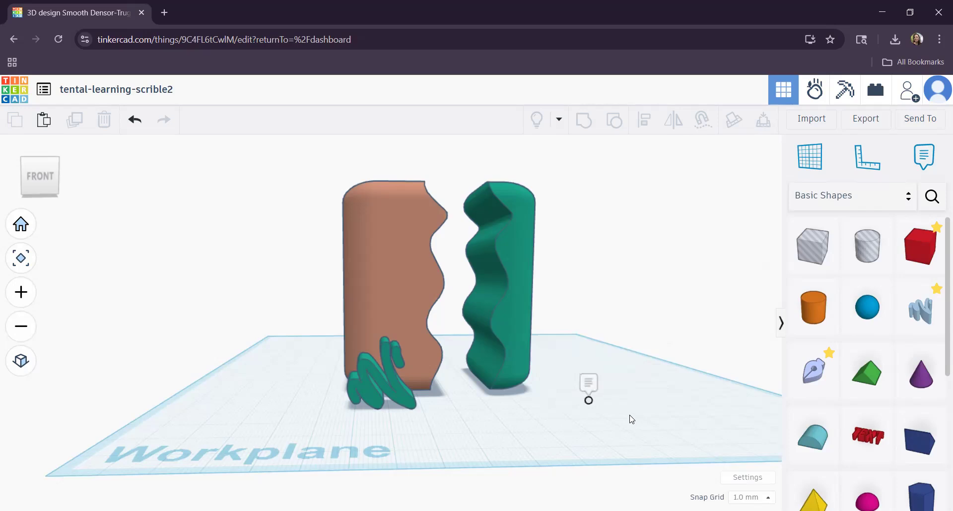
click(589, 384)
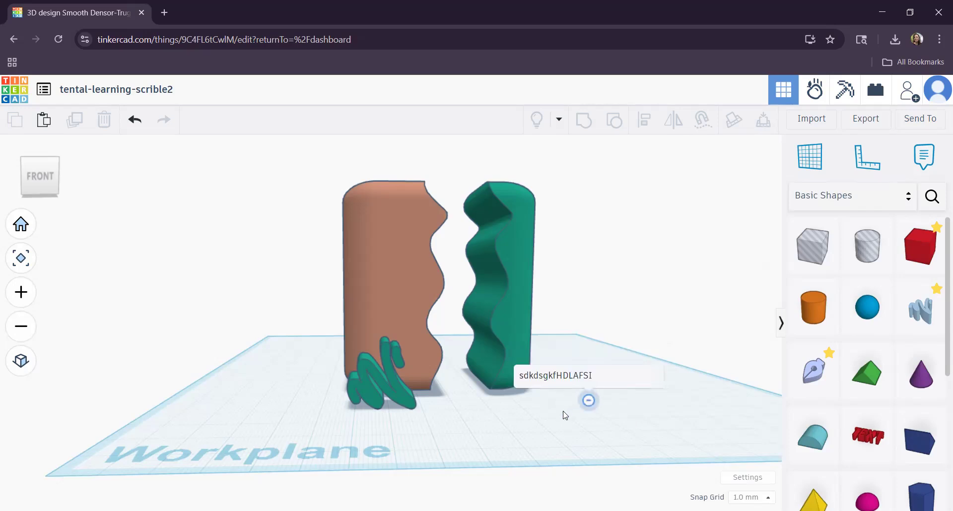
click(605, 377)
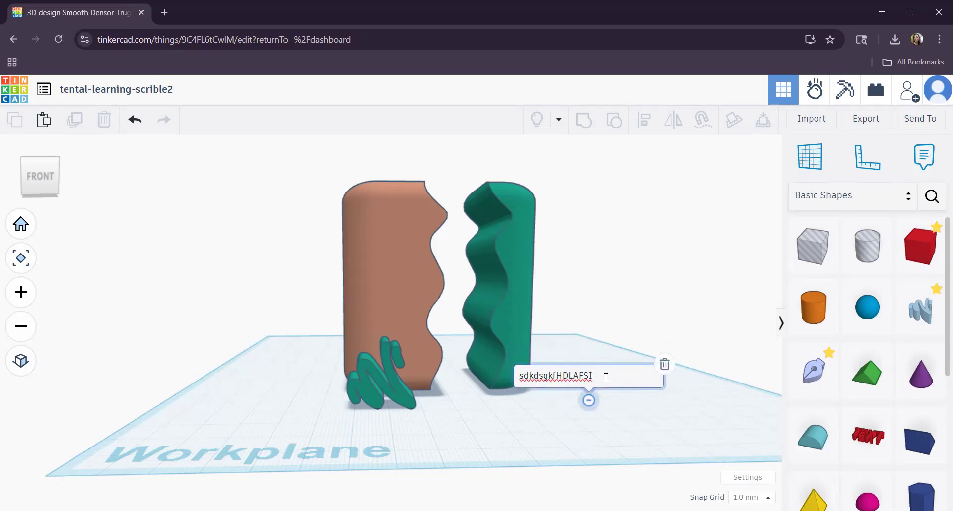
click(665, 365)
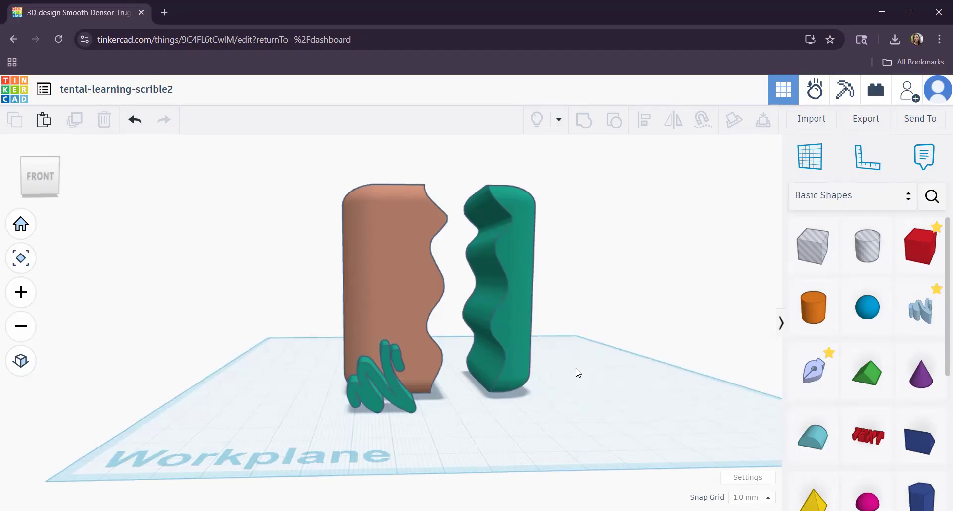
- Drag the small teal Scribble shape down-left on the workplane
scroll(574, 373, up, 3)
scroll(543, 417, up, 2)
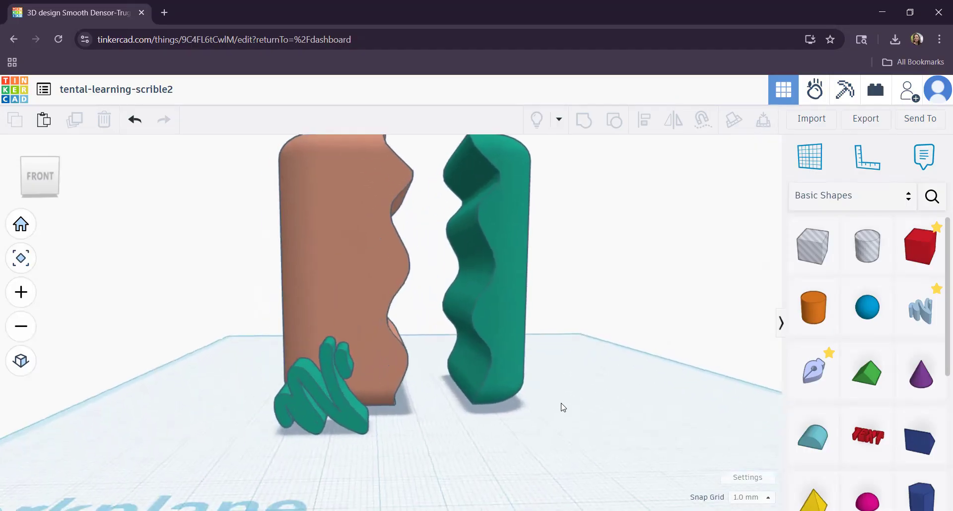
mouse_move(551, 436)
right_down()
mouse_move(504, 447)
mouse_move(557, 436)
mouse_move(326, 436)
right_up()
click(318, 434)
drag(318, 427, 306, 439)
- Orbit and zoom around the three shapes to inspect the moved scribble
scroll(421, 446, down, 1)
scroll(437, 426, down, 1)
right_drag(447, 415, 441, 404)
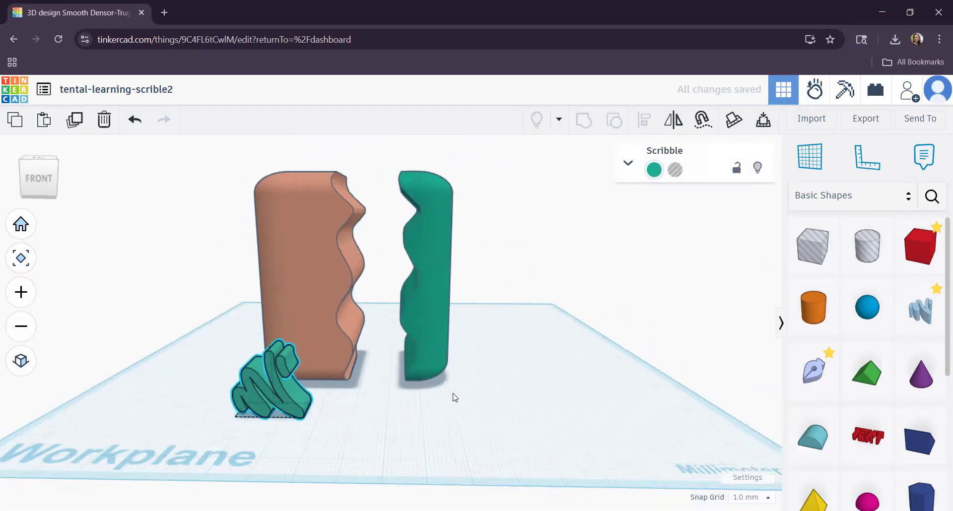
scroll(491, 432, up, 2)
mouse_move(493, 434)
right_down()
mouse_move(451, 419)
mouse_move(501, 404)
mouse_move(427, 430)
mouse_move(450, 404)
mouse_move(514, 430)
mouse_move(419, 442)
mouse_move(445, 374)
right_up()
scroll(512, 395, up, 2)
mouse_move(512, 395)
right_down()
mouse_move(457, 400)
mouse_move(576, 412)
mouse_move(540, 361)
mouse_move(512, 383)
mouse_move(550, 236)
right_up()
scroll(508, 371, up, 4)
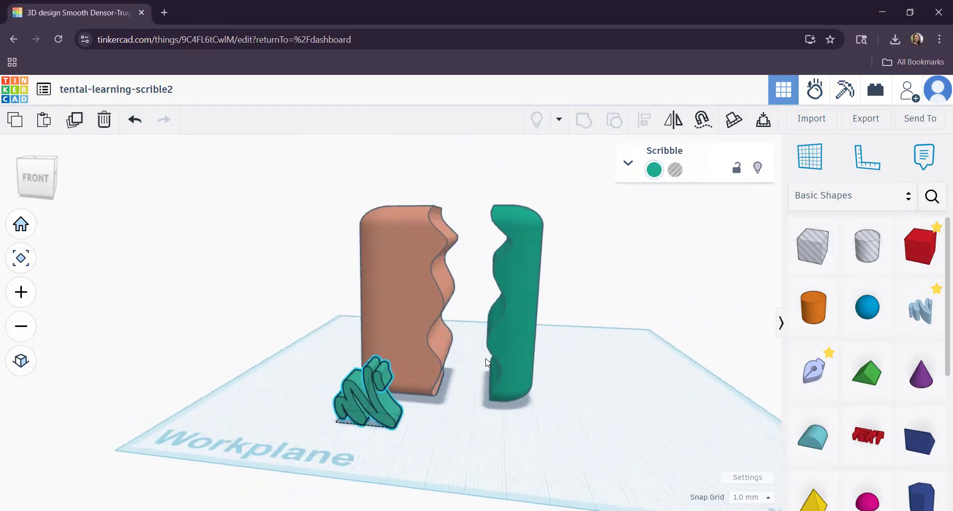
right_drag(474, 396, 494, 420)
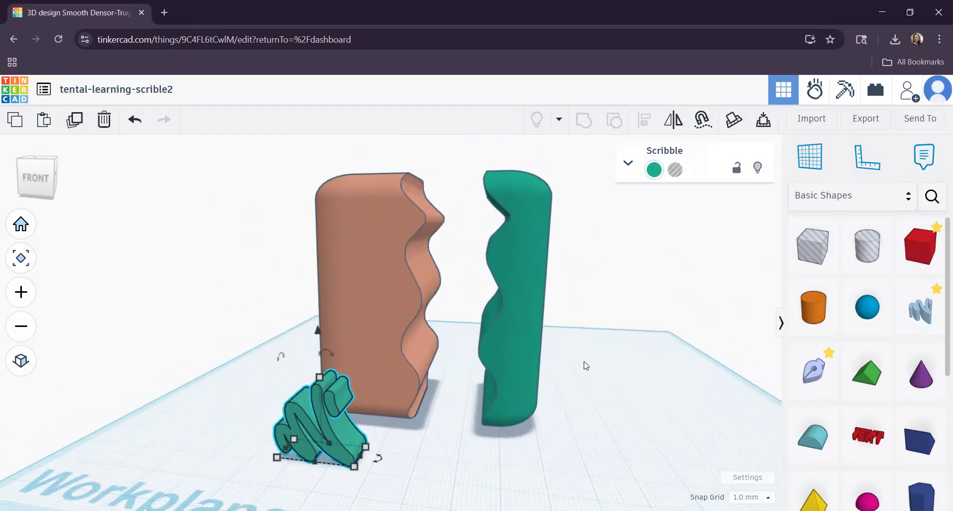
mouse_move(559, 353)
right_down()
mouse_move(411, 366)
mouse_move(429, 373)
mouse_move(341, 414)
mouse_move(379, 421)
right_up()
- Box-select all three shapes and nudge them left twice with the arrow key
drag(314, 230, 511, 439)
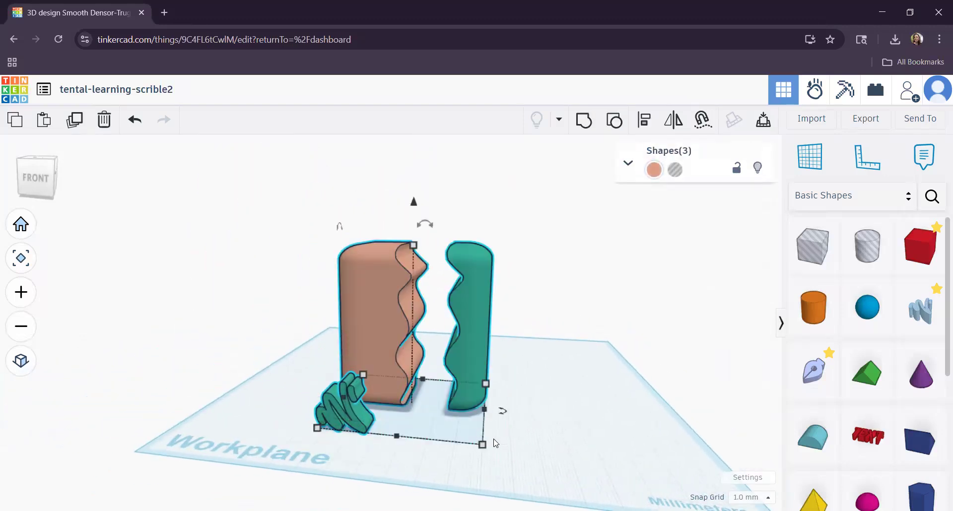
key(Left)
key(Left)
key(Left)
key(Left)
key(Left)
key(Left)
key(Left)
key(Left)
key(Left)
key(Left)
key(Left)
key(Left)
key(Left)
key(Left)
key(Left)
key(Left)
key(Left)
key(Left)
key(Left)
key(Left)
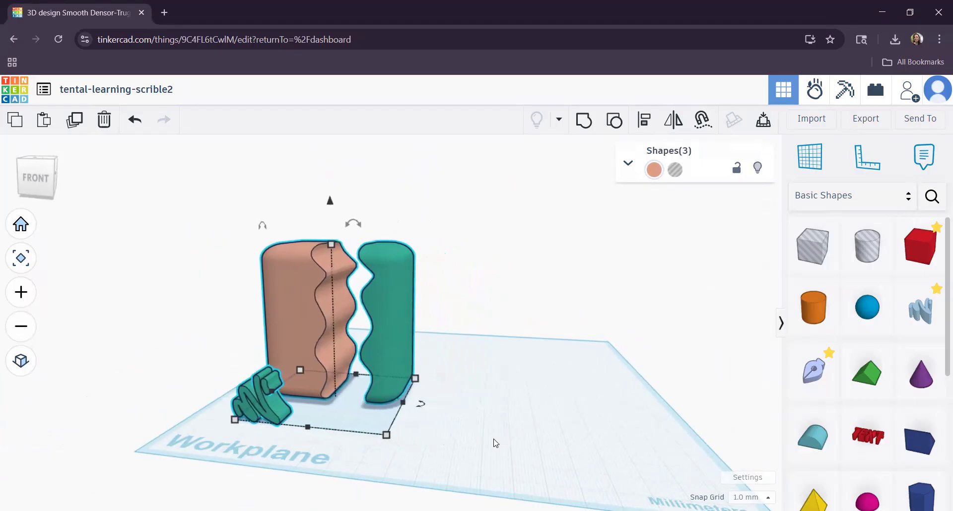
key(Left)
key(Left)
key(Left)
key(Left)
key(Left)
key(Left)
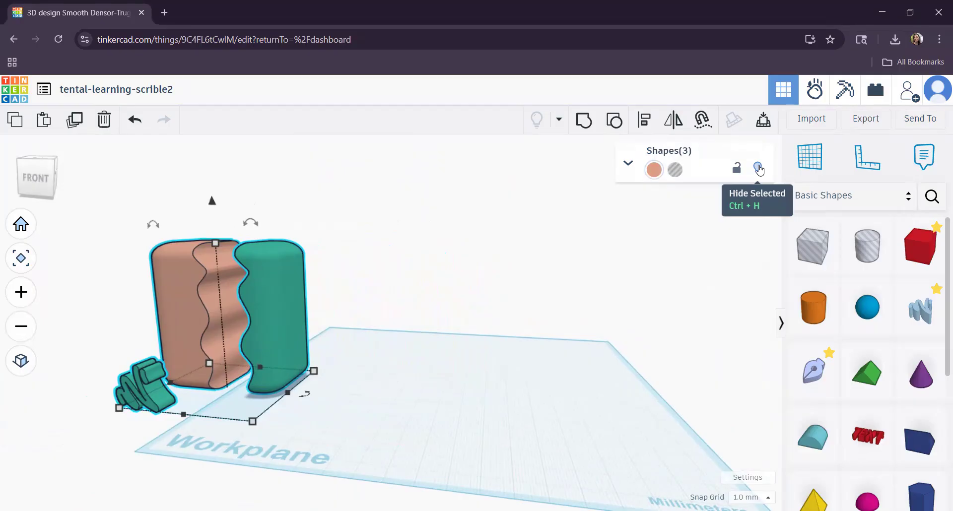
- Hide the selected shapes, show them all again, then hide them once more
click(758, 169)
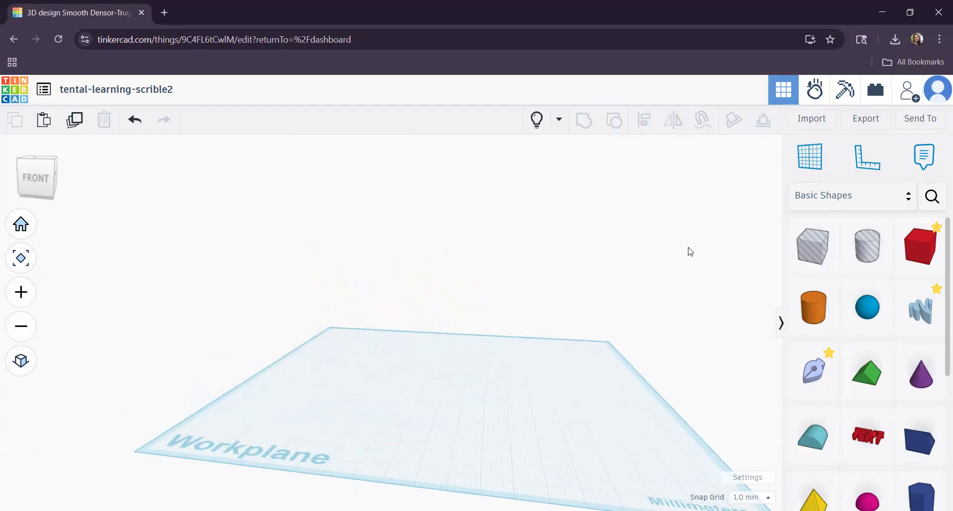
click(537, 120)
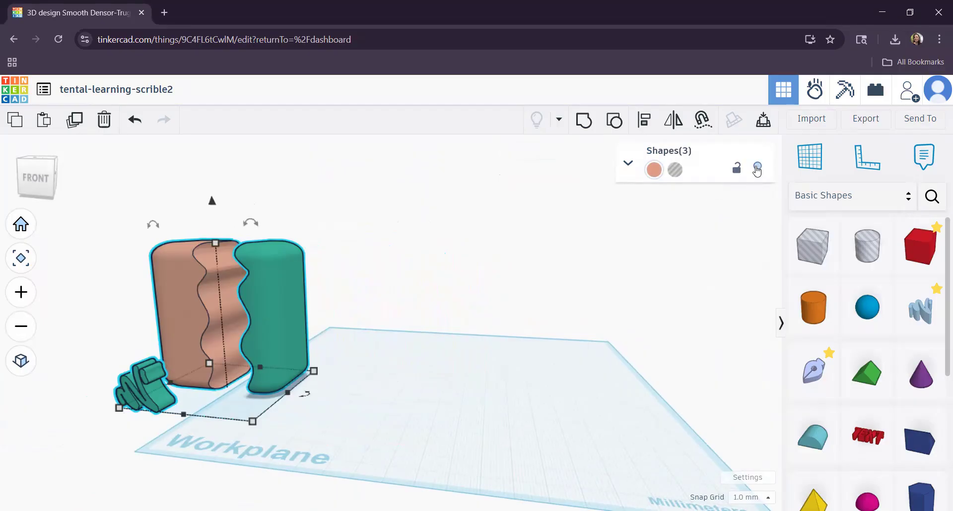
click(758, 169)
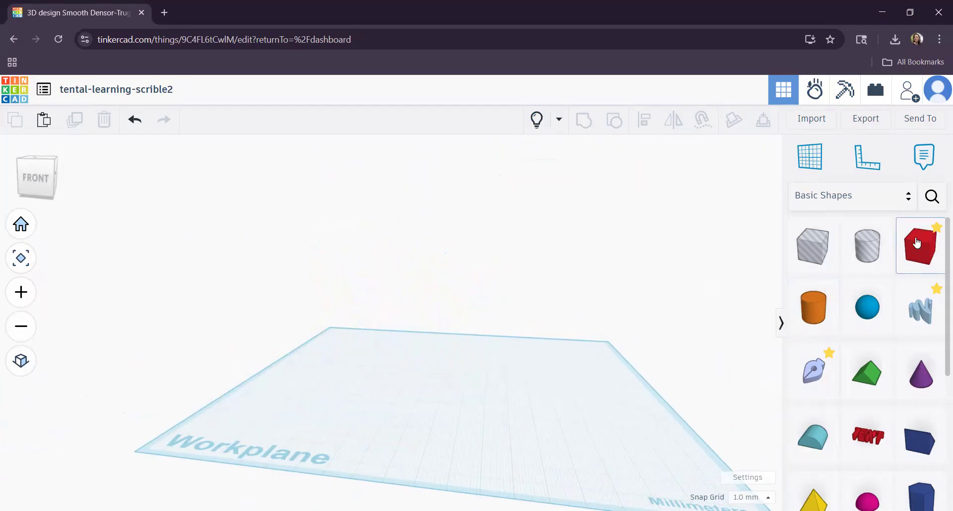
- Add a red box about 44 mm tall and raise its Radius to round the edges
drag(909, 238, 439, 408)
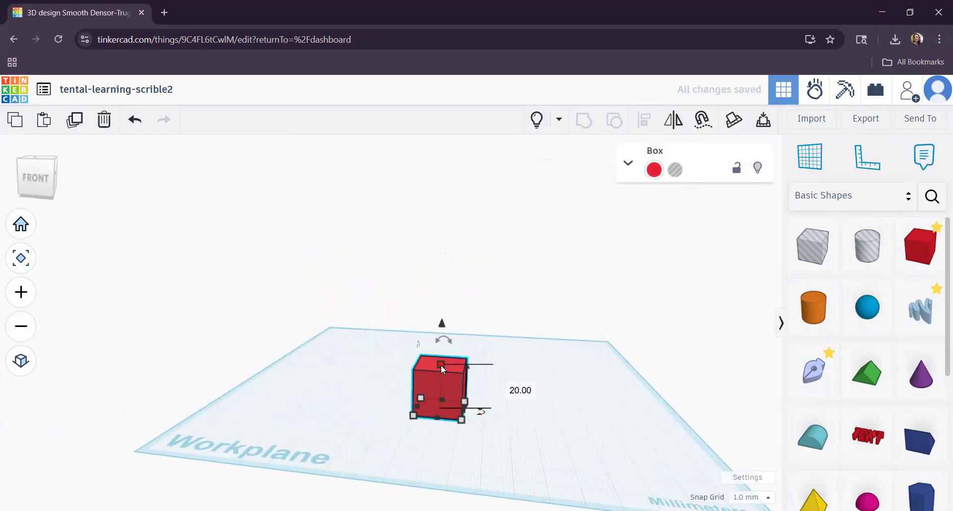
drag(437, 365, 440, 308)
scroll(516, 385, up, 2)
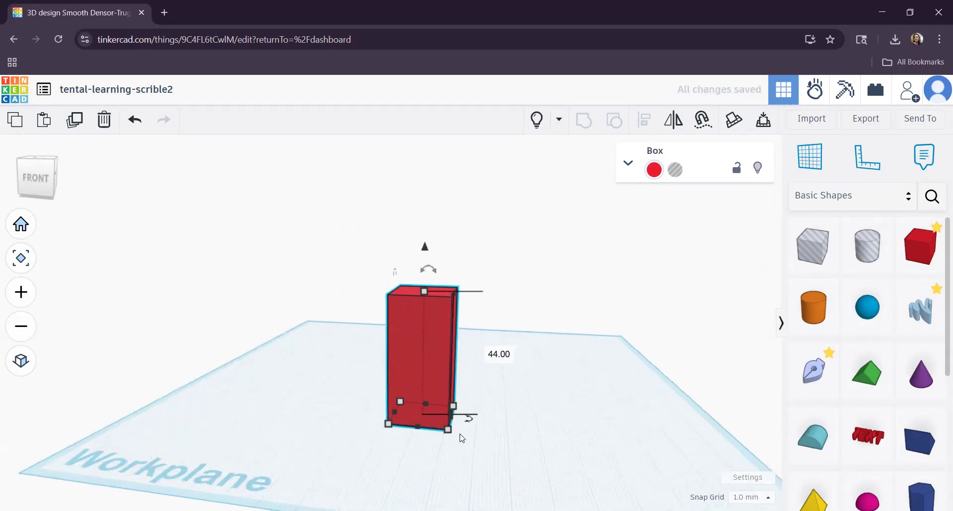
click(628, 167)
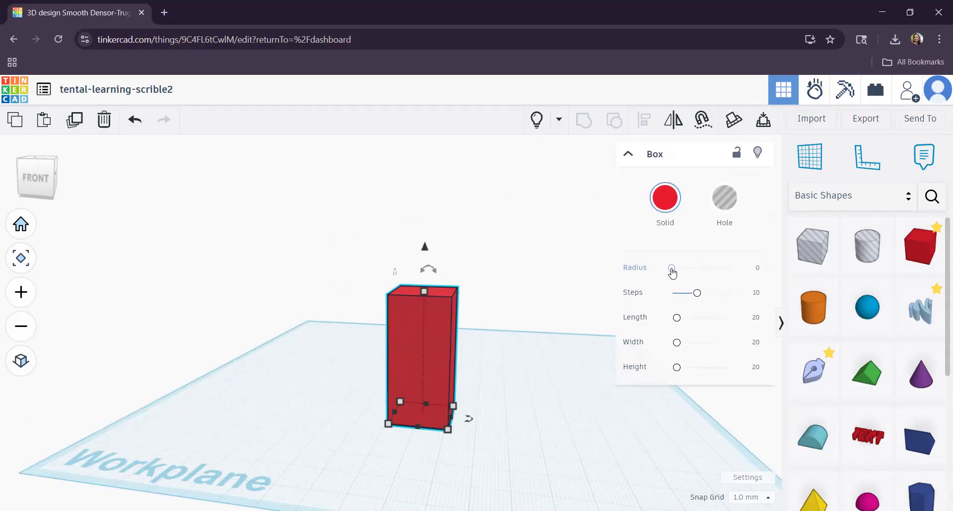
drag(672, 271, 684, 270)
- Resize the red box to a 33 by 34 mm base and 51 mm height
right_drag(467, 369, 504, 421)
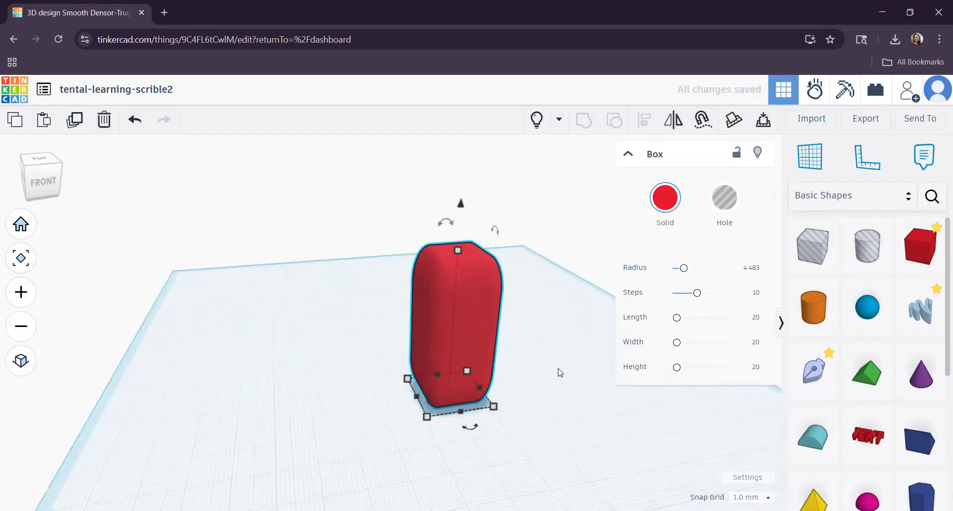
middle_drag(557, 366, 508, 366)
drag(459, 410, 491, 428)
drag(425, 249, 431, 224)
drag(383, 444, 364, 448)
click(538, 451)
right_drag(538, 451, 449, 408)
- Drop a Scribble onto the red box and draw a wavy S line closing the outline
mouse_move(936, 327)
mouse_down()
mouse_move(695, 268)
mouse_move(366, 334)
mouse_move(367, 314)
mouse_move(365, 323)
mouse_up()
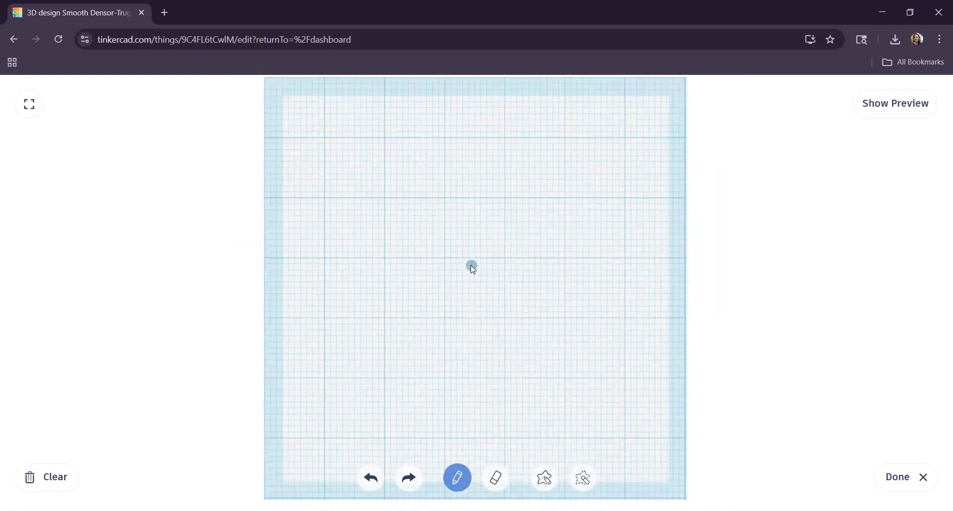
mouse_move(443, 155)
mouse_down()
mouse_move(399, 187)
mouse_move(449, 256)
mouse_move(412, 286)
mouse_move(418, 331)
mouse_move(469, 350)
mouse_move(417, 415)
mouse_move(437, 438)
mouse_move(472, 441)
mouse_up()
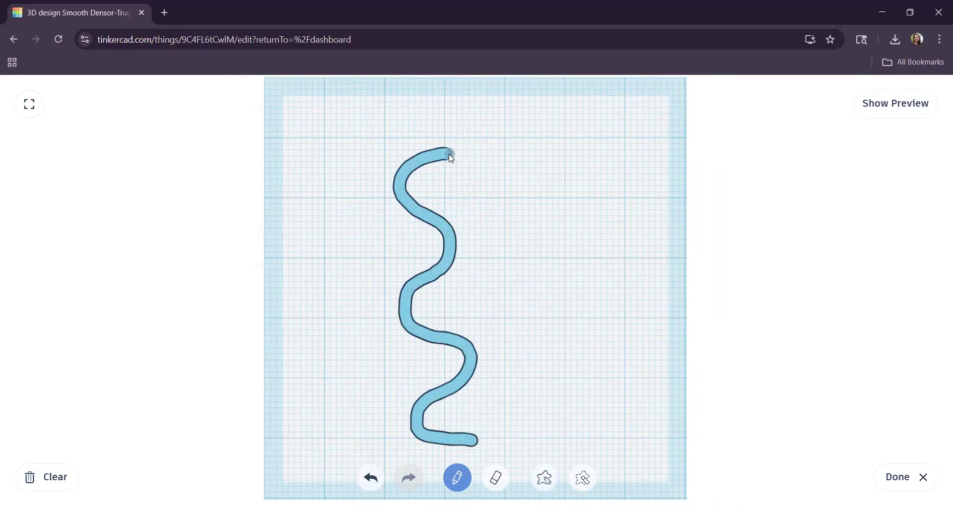
mouse_move(444, 152)
mouse_down()
mouse_move(598, 156)
mouse_move(615, 461)
mouse_move(462, 442)
mouse_up()
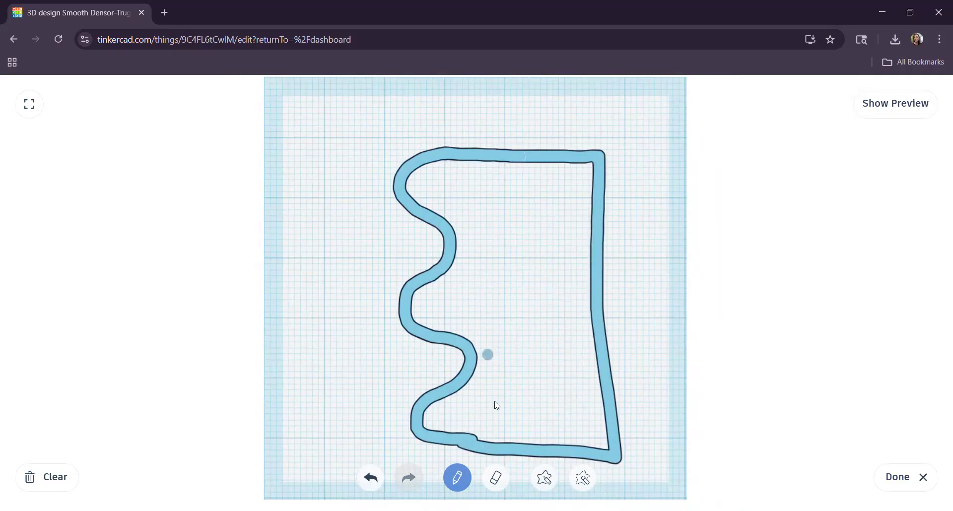
- With Draw shape, fill a solid strip along the outline's bottom edge
click(555, 475)
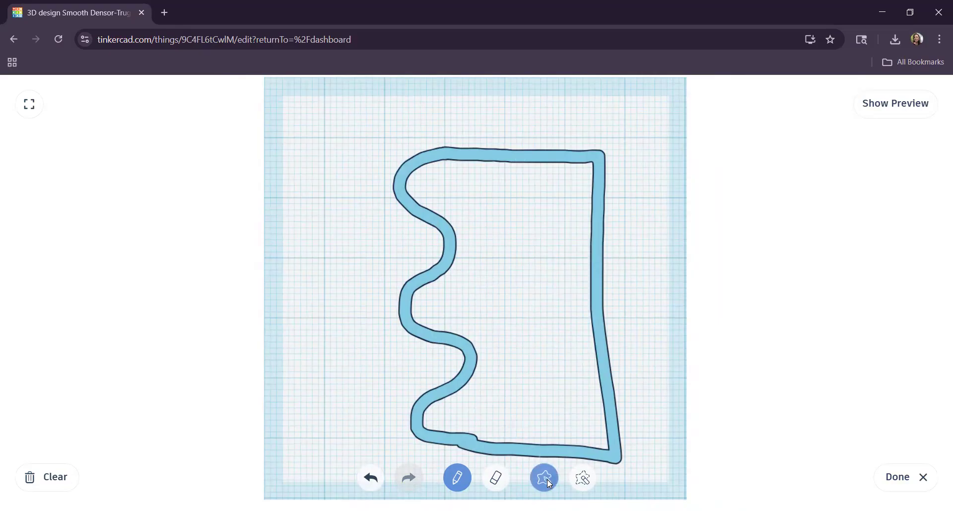
mouse_move(428, 426)
mouse_down()
mouse_move(520, 439)
mouse_move(504, 439)
mouse_up()
drag(605, 449, 476, 434)
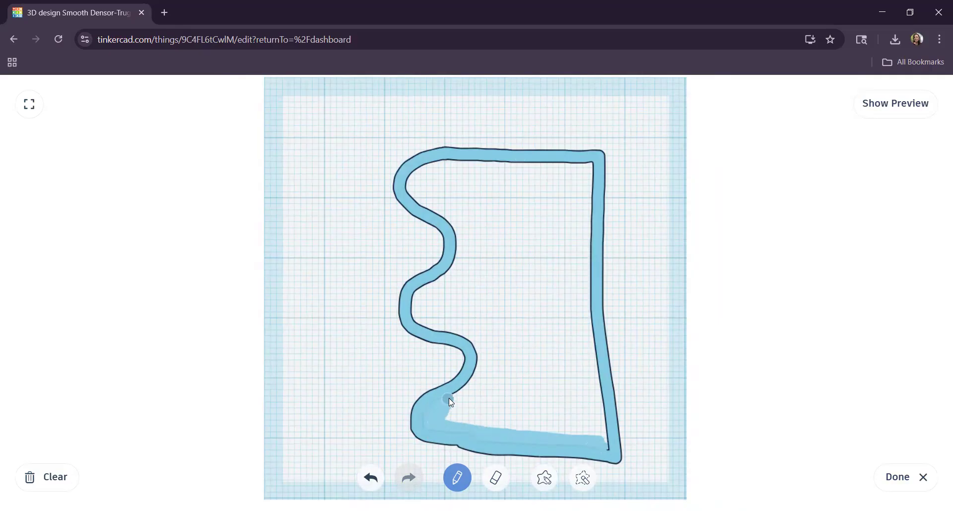
mouse_move(460, 418)
mouse_down()
mouse_move(603, 438)
mouse_move(605, 453)
mouse_move(608, 431)
mouse_move(467, 423)
mouse_move(557, 423)
mouse_move(459, 407)
mouse_move(602, 417)
mouse_up()
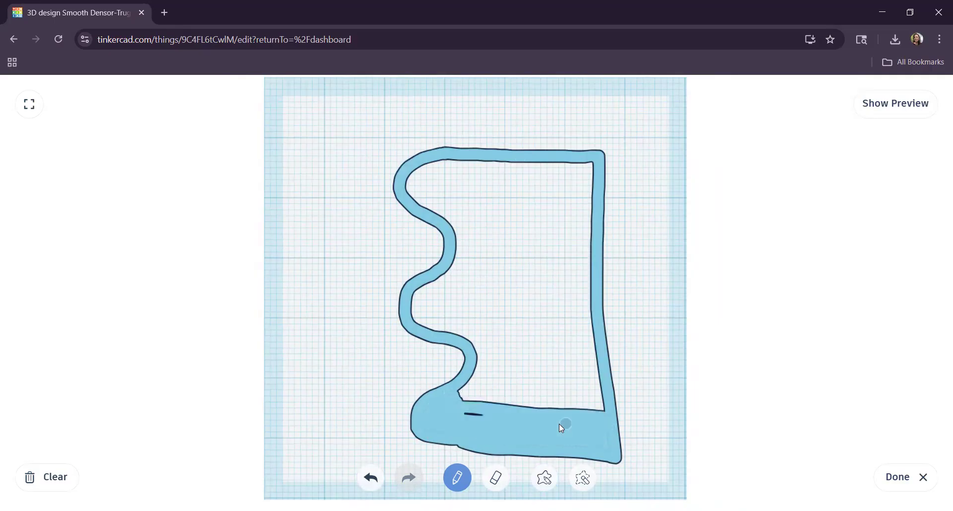
- Finish the scribble, set it to Hole, and orbit to a front view of the shapes
click(894, 477)
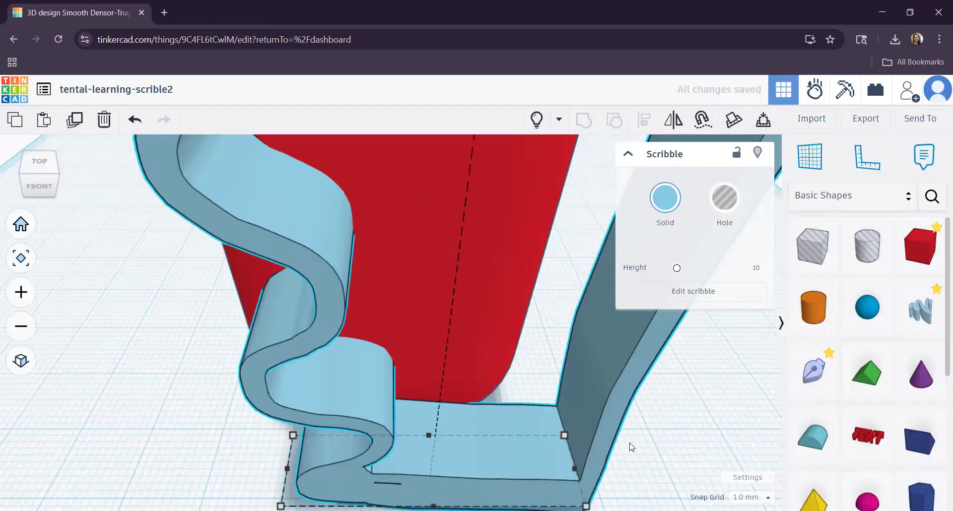
scroll(602, 432, down, 5)
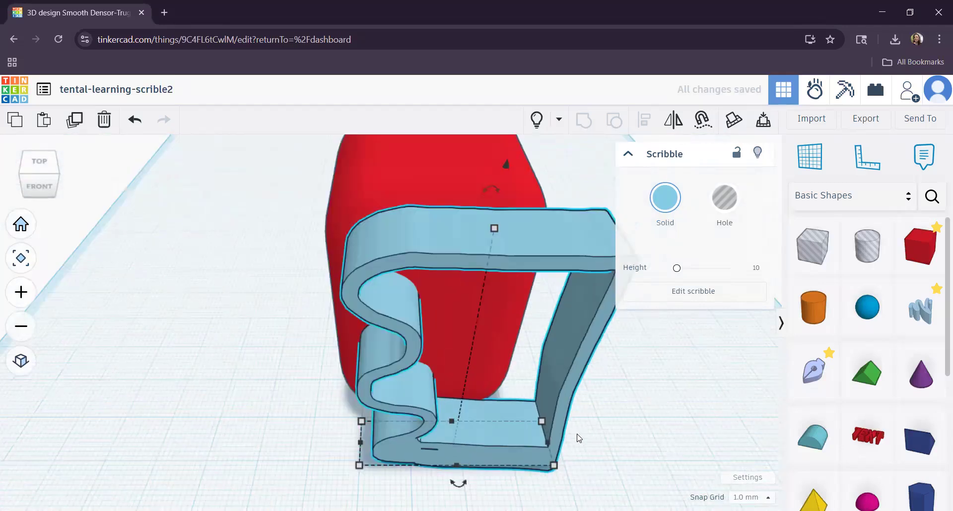
scroll(579, 437, down, 1)
click(708, 237)
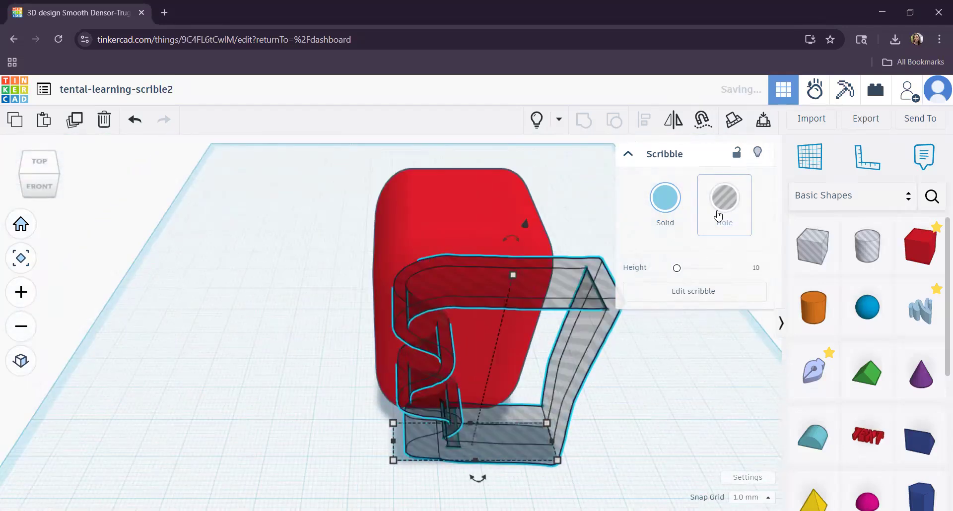
middle_drag(435, 226, 403, 246)
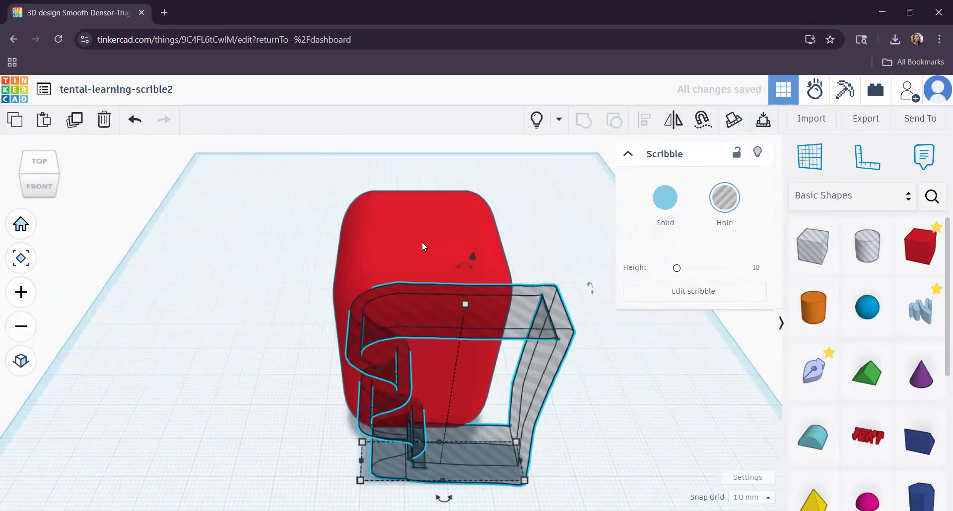
right_drag(542, 458, 483, 277)
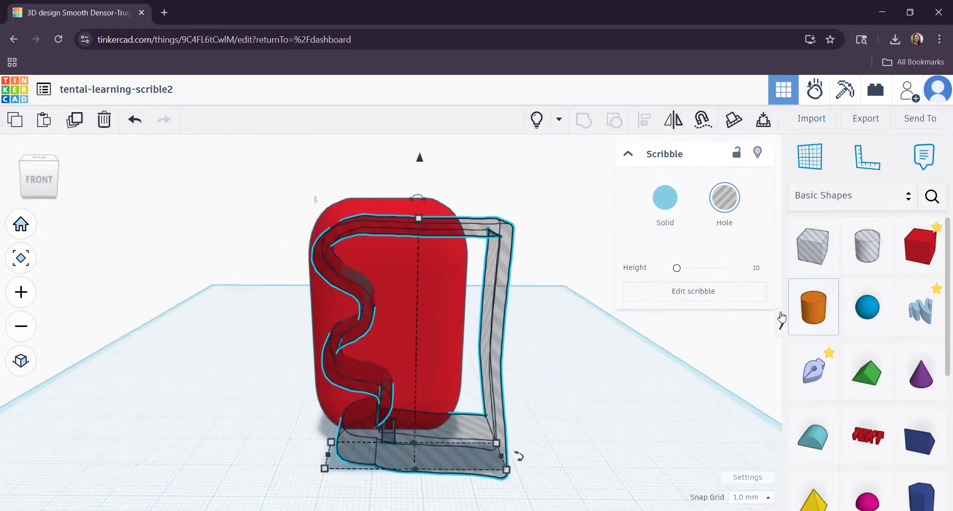
- Reopen the scribble drawing and draw a notch stroke through the filled bottom section
click(706, 296)
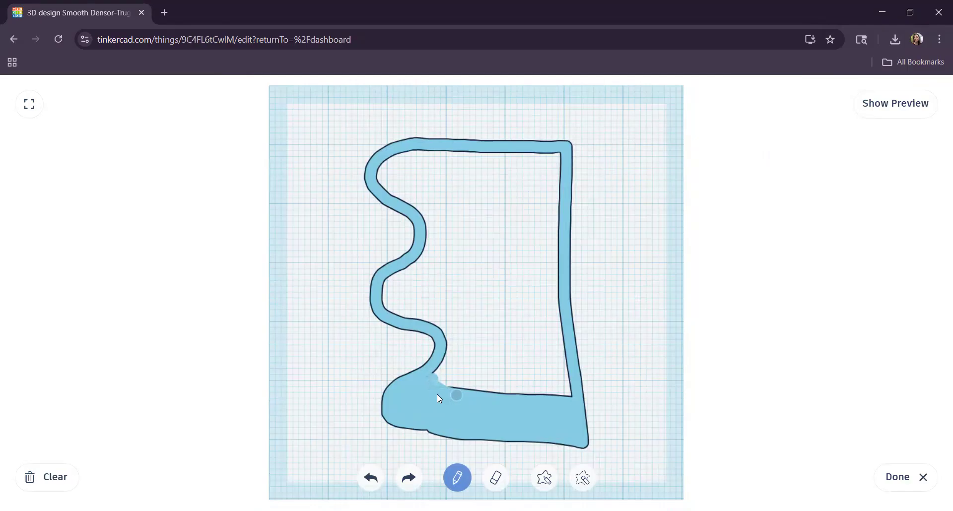
drag(427, 393, 563, 421)
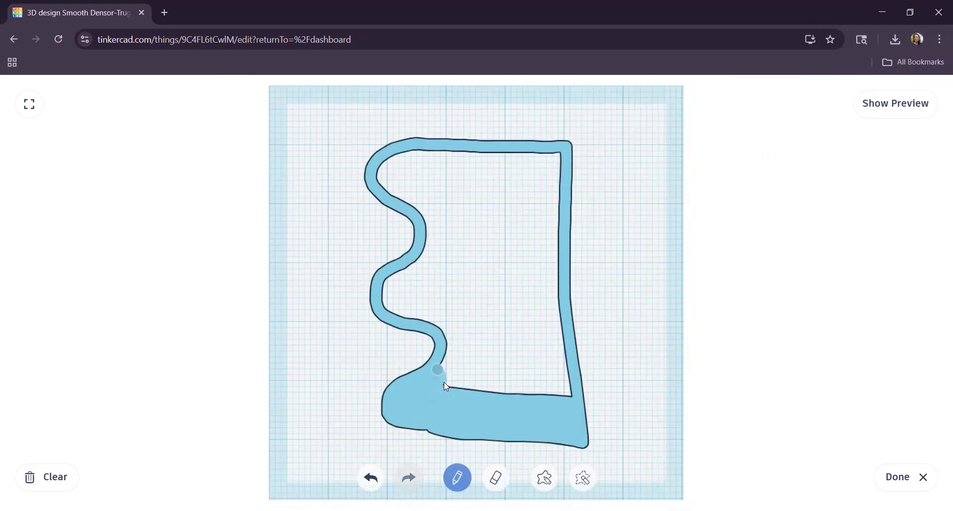
drag(487, 402, 485, 409)
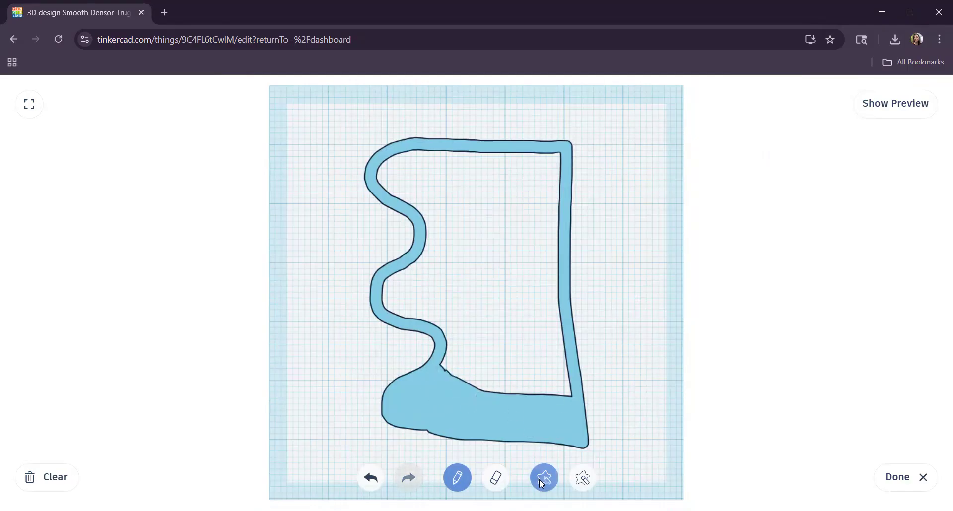
- Use Draw shape to fill the whole wavy outline solid from bottom to top
click(544, 479)
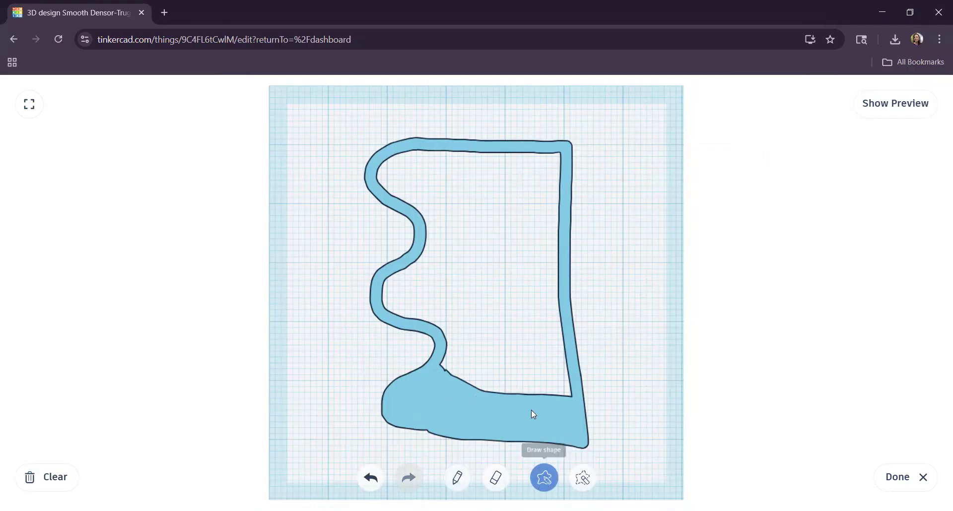
mouse_move(479, 396)
mouse_down()
mouse_move(440, 357)
mouse_move(441, 339)
mouse_move(500, 324)
mouse_move(565, 336)
mouse_up()
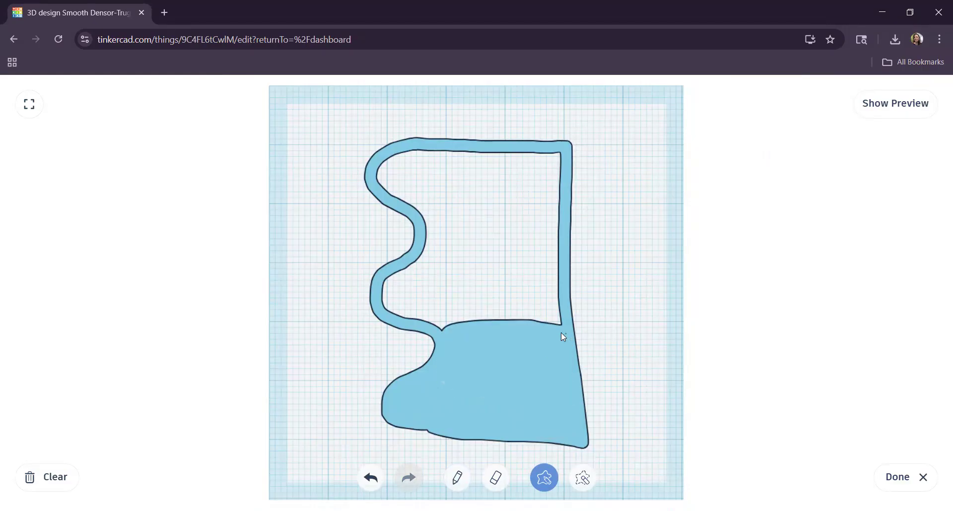
mouse_move(410, 323)
mouse_down()
mouse_move(379, 299)
mouse_move(399, 261)
mouse_move(455, 243)
mouse_move(561, 242)
mouse_up()
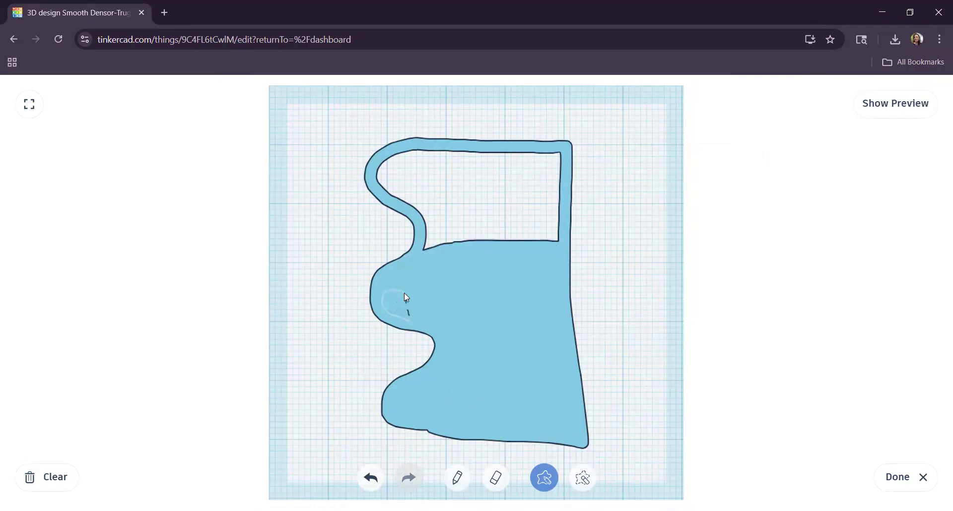
mouse_move(561, 243)
mouse_down()
mouse_move(500, 265)
mouse_move(431, 263)
mouse_move(414, 216)
mouse_move(376, 181)
mouse_move(390, 150)
mouse_move(555, 146)
mouse_up()
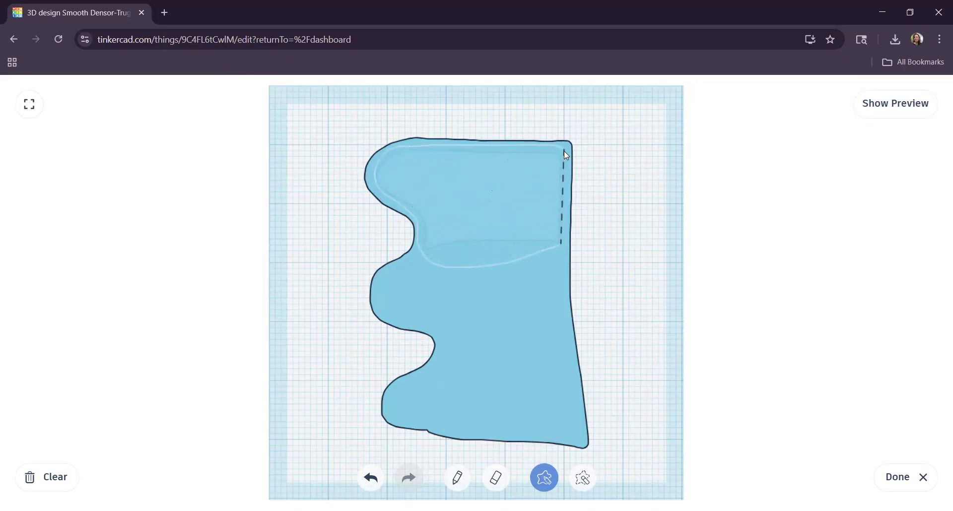
drag(563, 242, 561, 243)
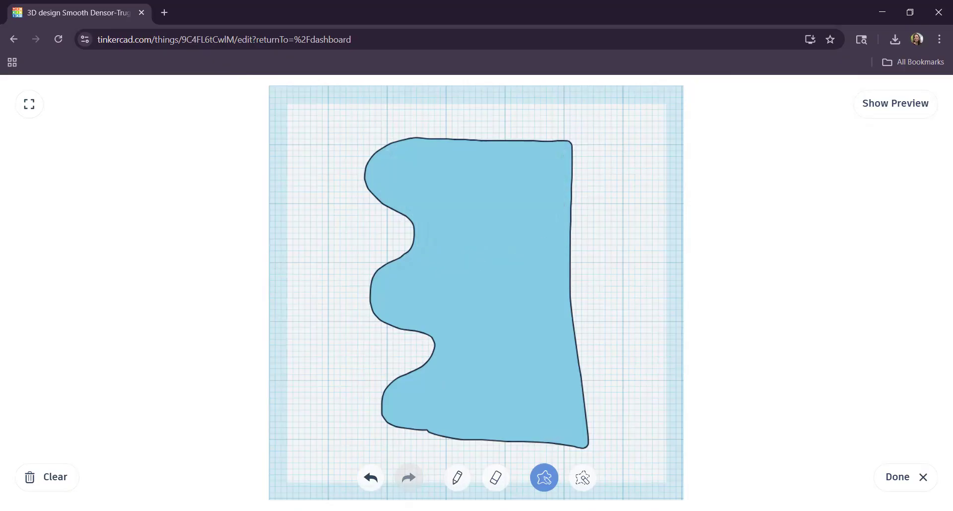
- Use Erase shape to trim the jagged bits and bump along the bottom edge
click(583, 479)
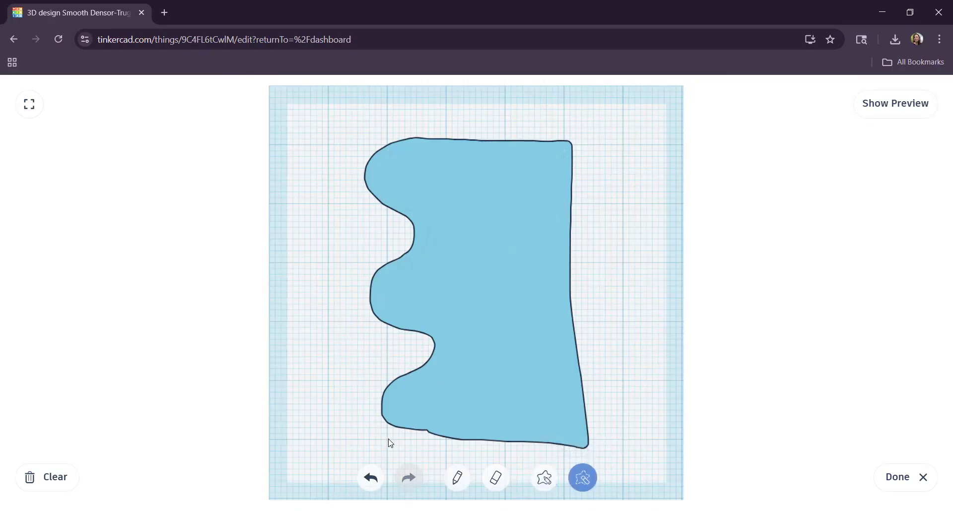
mouse_move(524, 439)
mouse_down()
mouse_move(600, 440)
mouse_move(617, 456)
mouse_move(572, 465)
mouse_up()
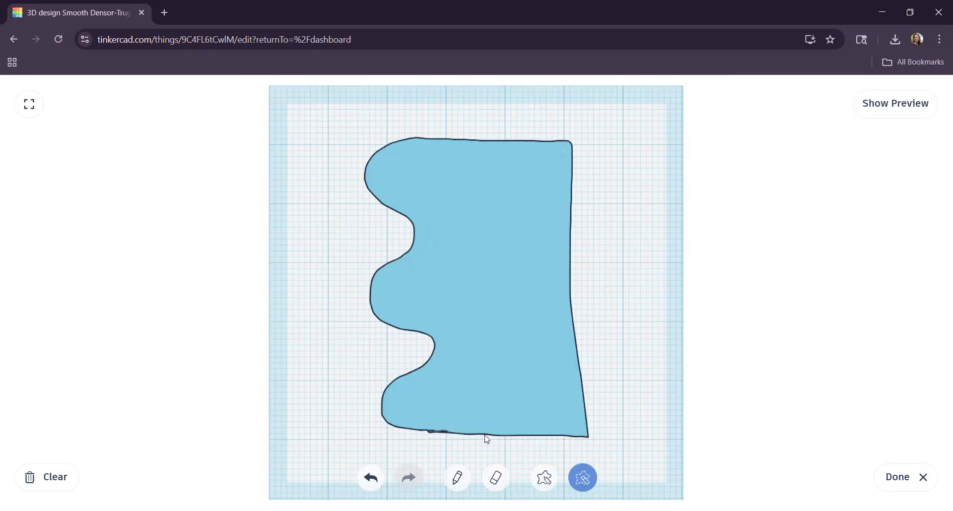
mouse_move(486, 439)
mouse_down()
mouse_move(648, 445)
mouse_move(616, 466)
mouse_up()
drag(448, 451, 419, 448)
- Return to the workplane, orbit to a level front view, and select the striped scribble hole
click(892, 480)
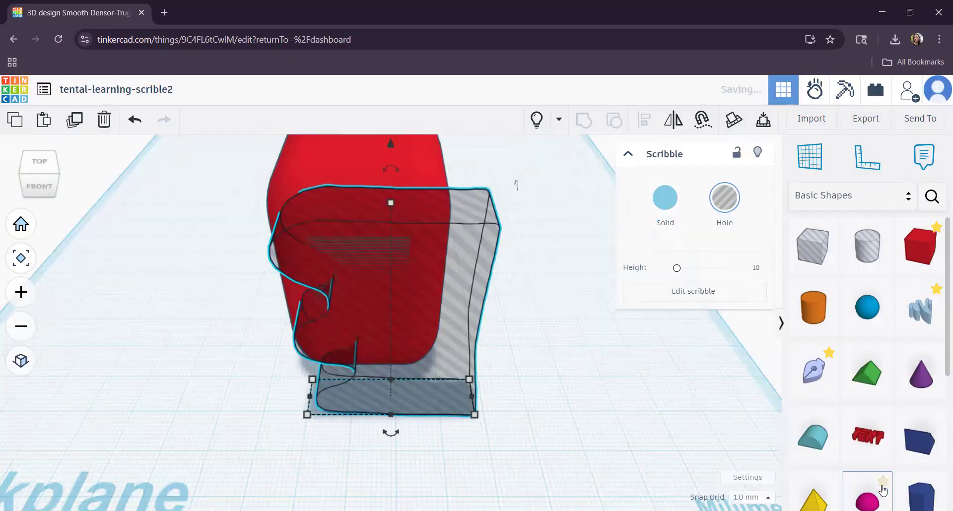
click(508, 413)
right_drag(513, 394, 435, 375)
click(454, 392)
middle_drag(531, 401, 510, 386)
- Widen the scribble hole from 10.00 to 14.00 and raise its height to 52.91
click(35, 181)
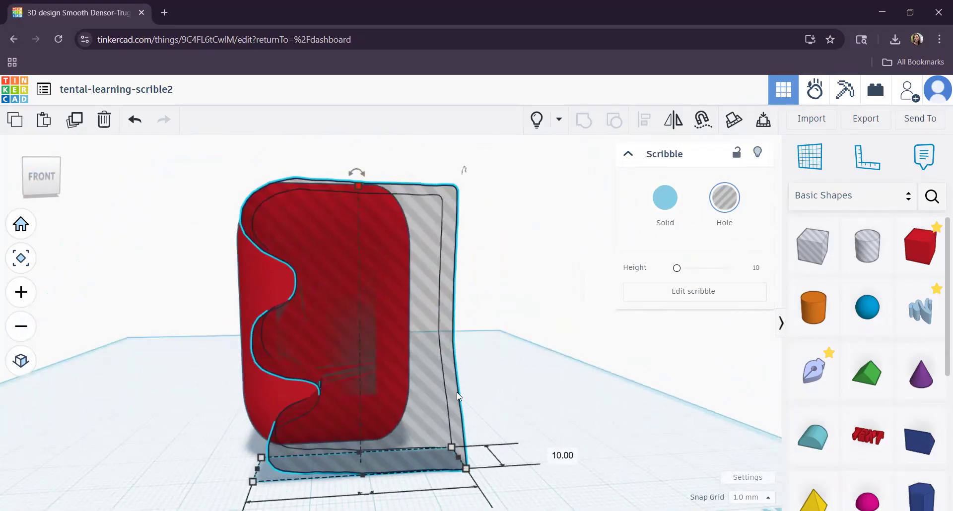
drag(466, 468, 485, 477)
key(f)
mouse_move(419, 379)
right_down()
mouse_move(262, 345)
mouse_move(331, 373)
mouse_move(447, 385)
mouse_move(349, 348)
mouse_move(341, 328)
mouse_move(457, 281)
mouse_move(430, 322)
mouse_move(344, 403)
mouse_move(342, 368)
mouse_move(333, 370)
right_up()
drag(395, 180, 406, 171)
mouse_move(254, 327)
right_down()
mouse_move(408, 337)
mouse_move(292, 358)
mouse_move(377, 367)
mouse_move(316, 346)
mouse_move(413, 347)
mouse_move(366, 353)
mouse_move(368, 405)
mouse_move(357, 415)
mouse_move(315, 426)
mouse_move(281, 416)
right_up()
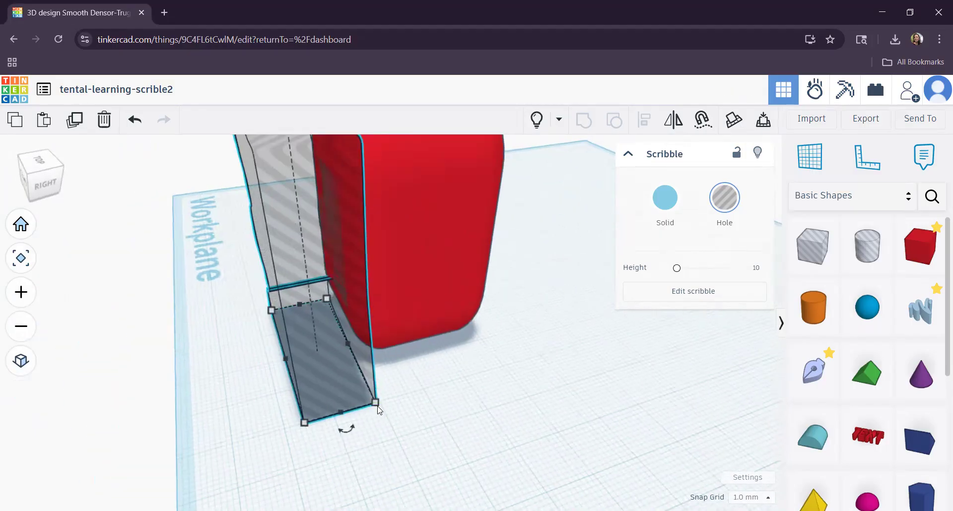
- Widen the scribble hole from 15.00 to 52.00 and nudge it right
drag(375, 402, 548, 368)
right_drag(257, 452, 399, 308)
scroll(399, 307, down, 3)
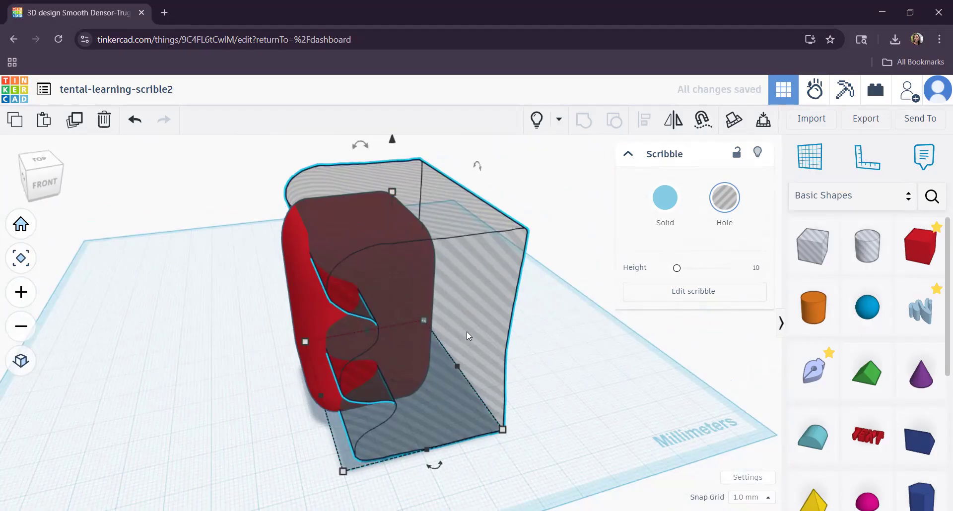
key(Right)
key(Right)
key(Right)
key(Right)
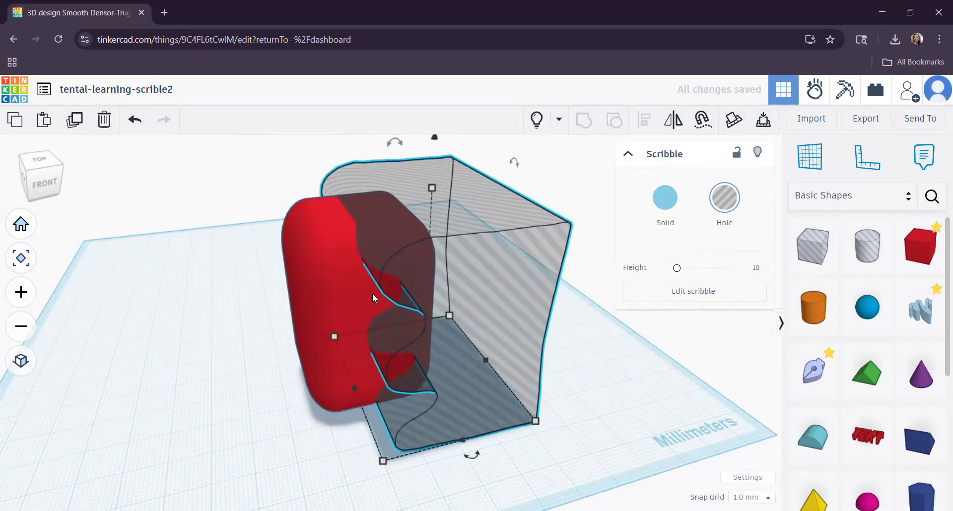
right_drag(444, 349, 401, 278)
- Lift the hole 3 mm off the workplane and stretch it deeper toward the front
drag(396, 197, 396, 186)
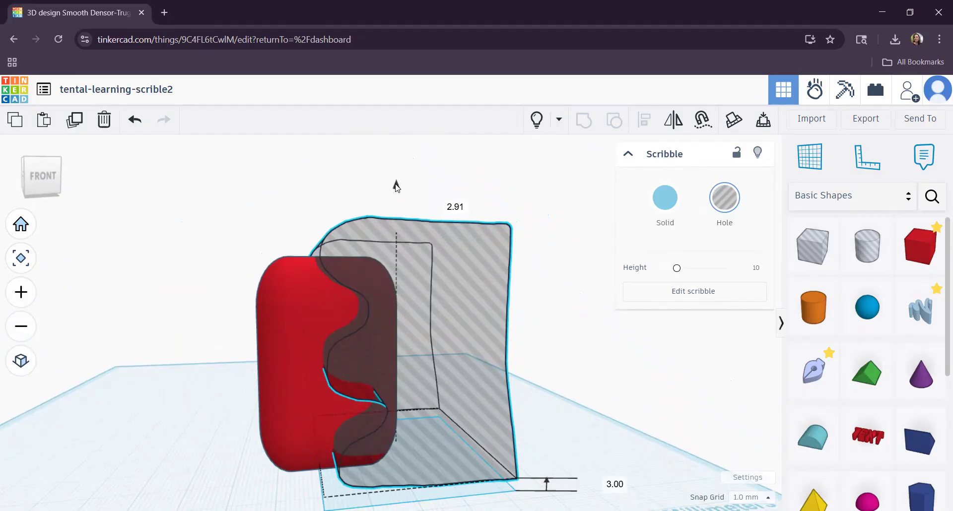
scroll(408, 312, up, 5)
right_drag(407, 329, 424, 315)
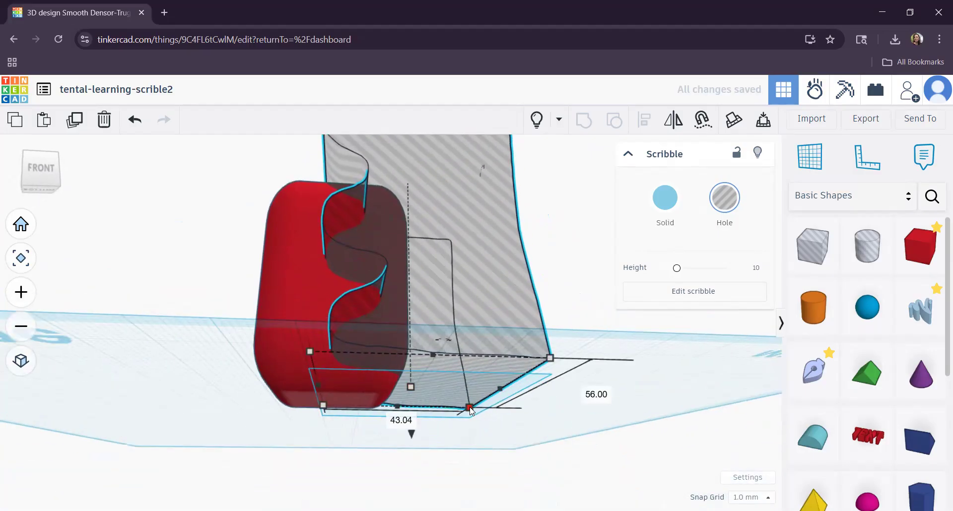
drag(410, 380, 403, 423)
scroll(338, 310, down, 3)
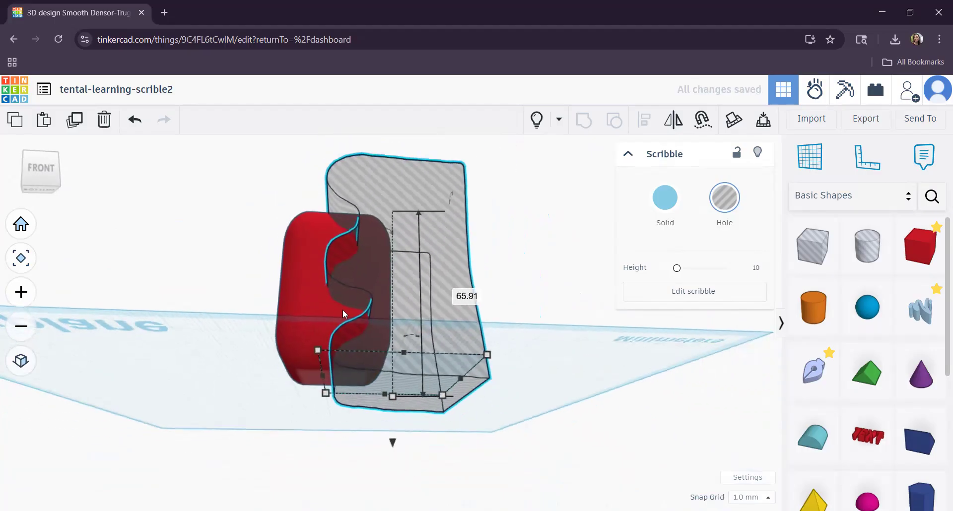
right_drag(348, 324, 374, 315)
right_drag(309, 324, 286, 414)
- Narrow the hole from its side to about 29.04 by 52.00 mm, then deselect it
right_drag(351, 355, 431, 351)
drag(472, 429, 420, 428)
click(464, 405)
mouse_move(457, 375)
right_down()
mouse_move(487, 356)
mouse_move(468, 358)
right_up()
right_drag(289, 399, 413, 212)
- Duplicate the red rounded box and lift the copy upward with Ctrl+Up twice
click(326, 263)
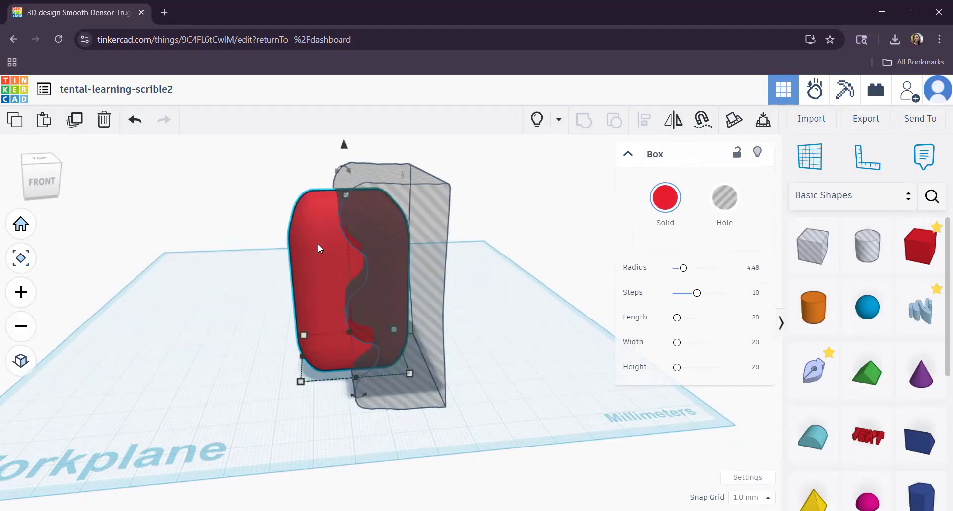
click(71, 123)
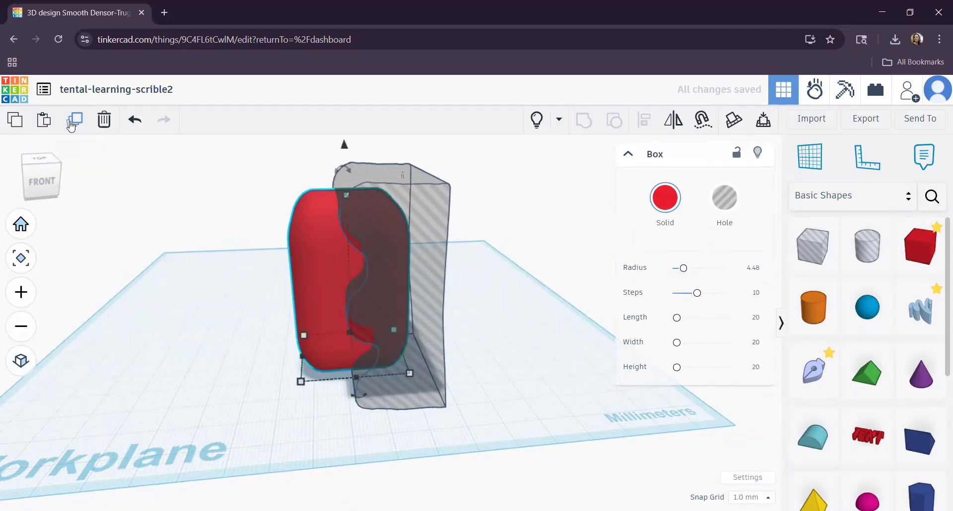
key(ctrl+Up)
key(ctrl+Up)
key(ctrl+Up)
key(ctrl+Up)
key(ctrl+Up)
key(ctrl+Up)
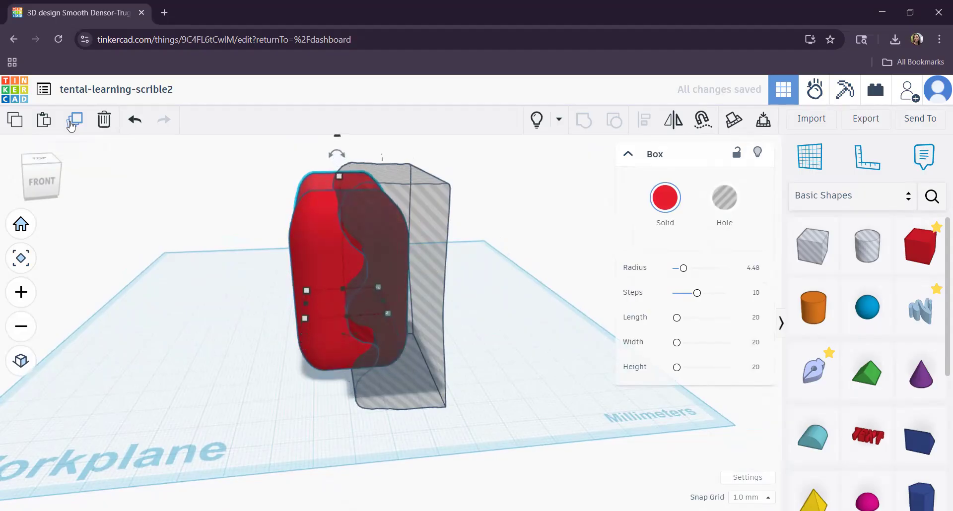
key(ctrl+Up)
key(ctrl+Up)
key(ctrl+Up)
key(ctrl+Up)
key(ctrl+Up)
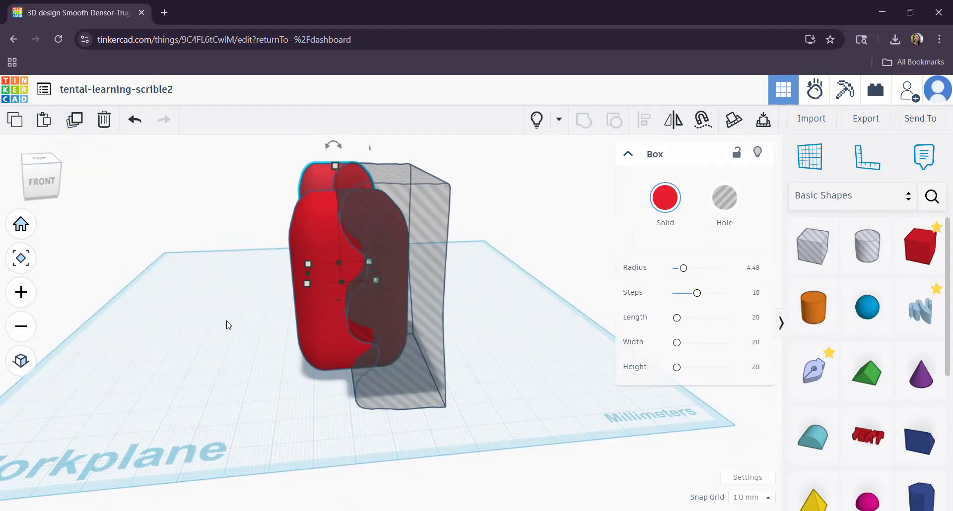
right_drag(214, 325, 392, 319)
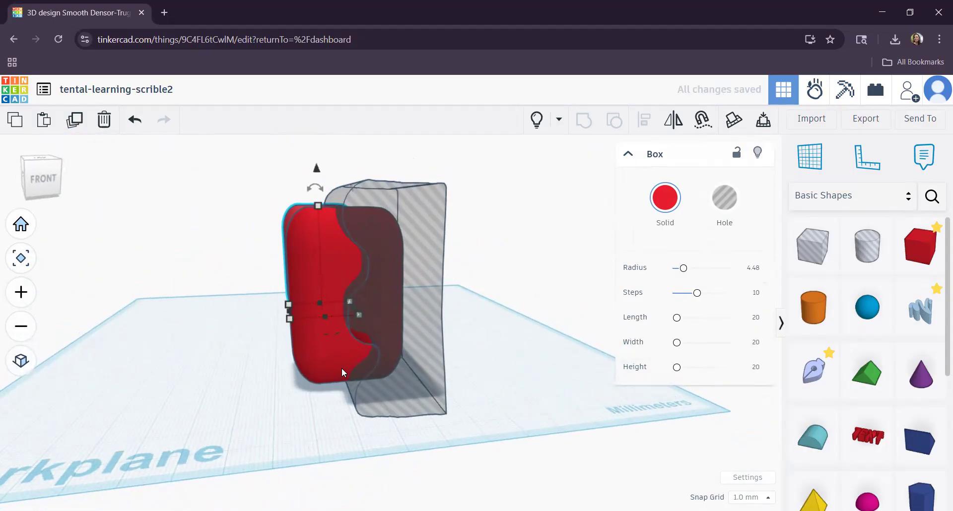
- Select the scribble hole and red box together and group them to cut the wave
click(427, 369)
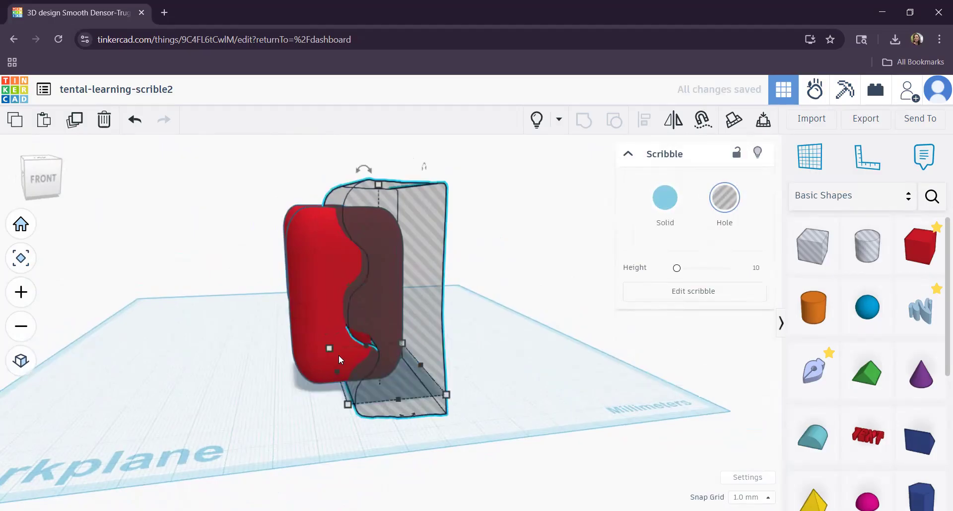
shift+click(310, 320)
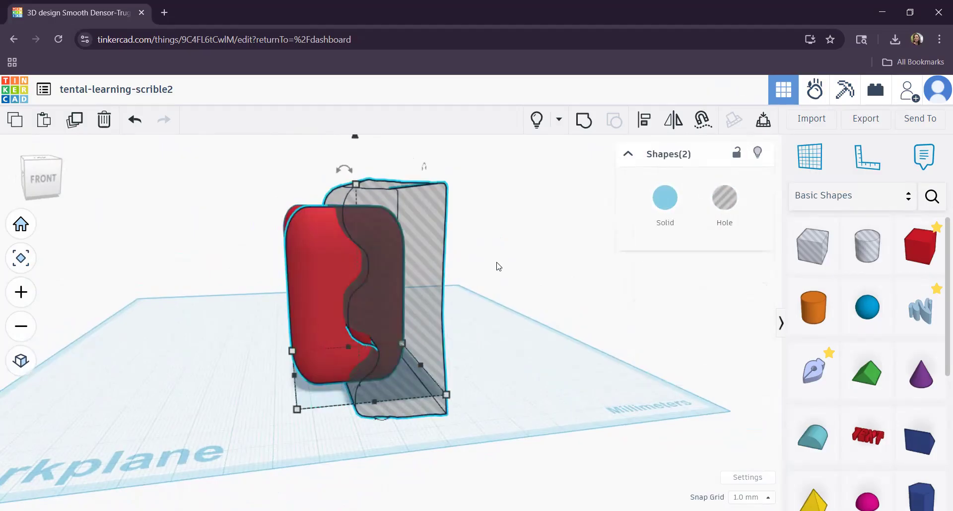
click(584, 122)
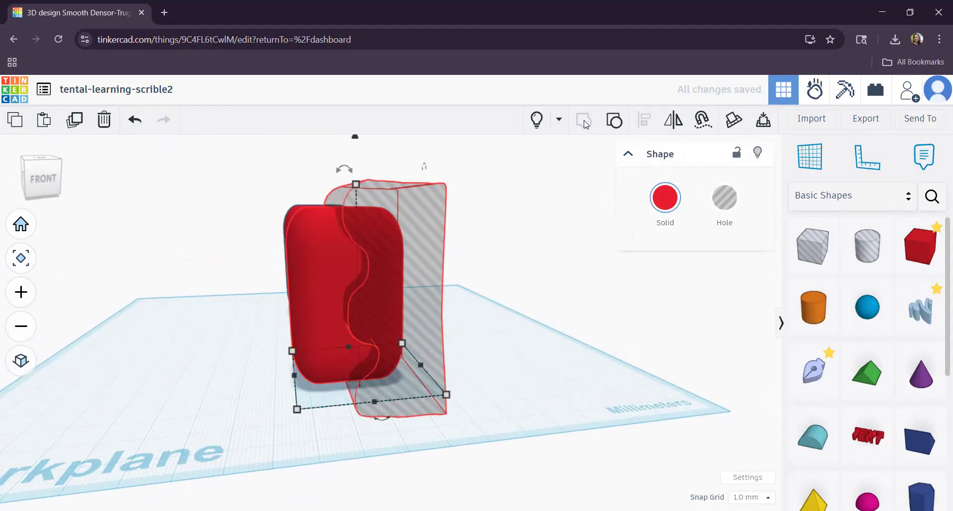
click(427, 291)
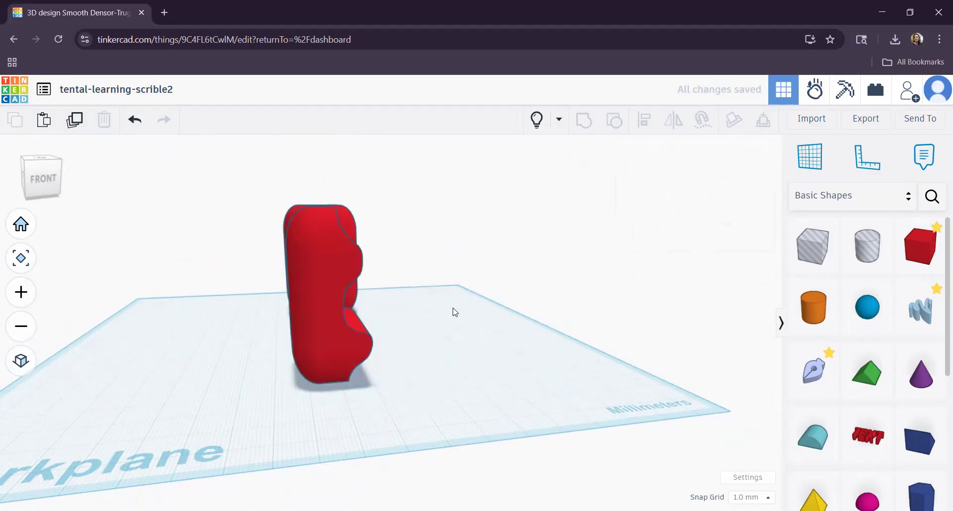
- Duplicate the wavy-cut red piece and nudge the copy two steps back toward the uncut box
right_drag(449, 306, 360, 357)
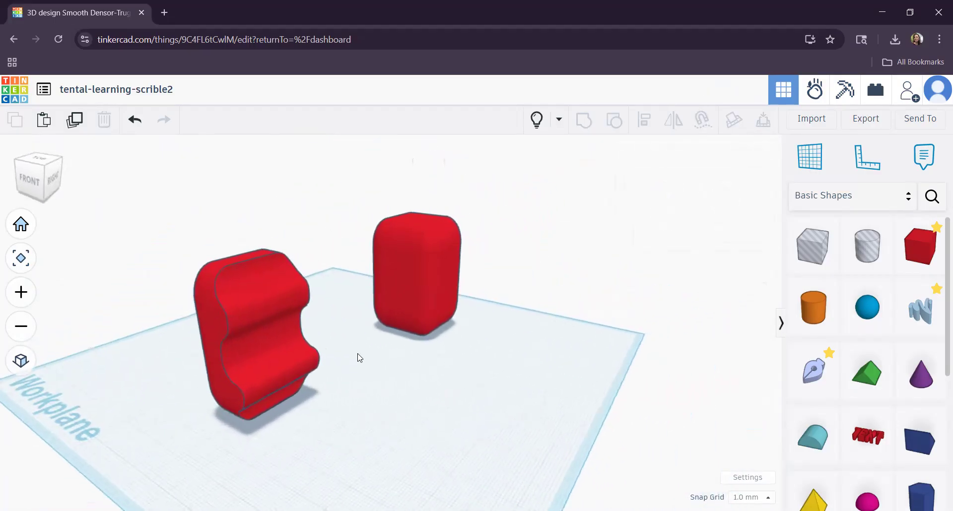
click(253, 289)
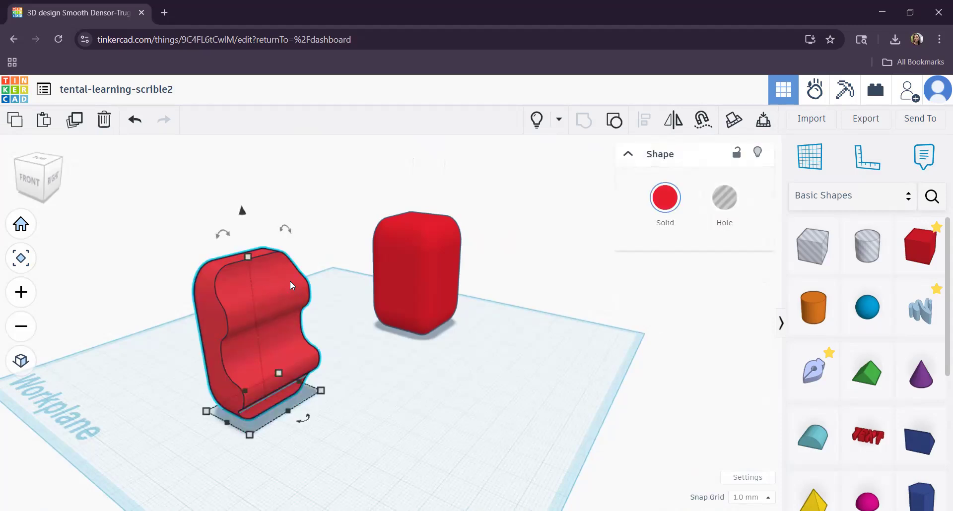
click(429, 255)
click(266, 296)
click(74, 120)
key(Up)
key(Up)
key(Up)
key(Up)
key(Up)
key(Up)
key(Up)
key(Up)
key(Up)
key(Up)
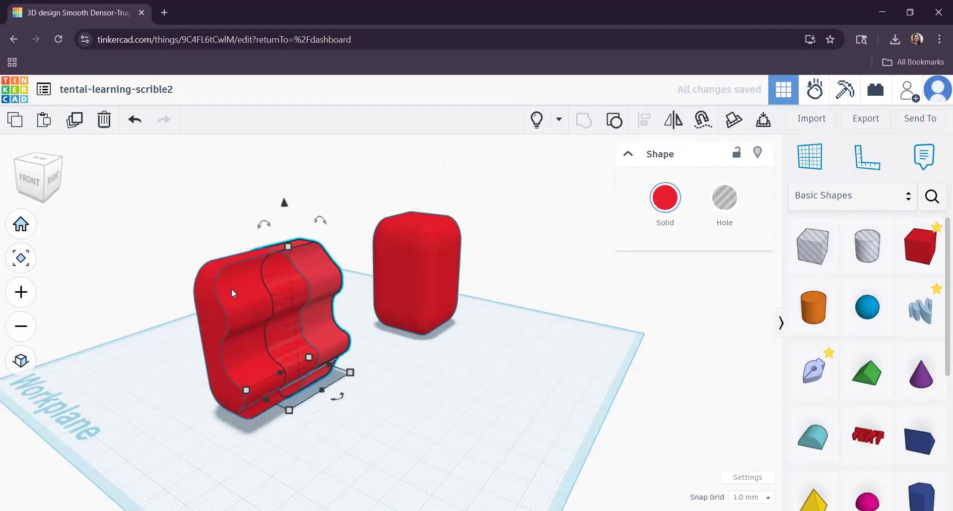
key(Up)
key(Up)
key(Up)
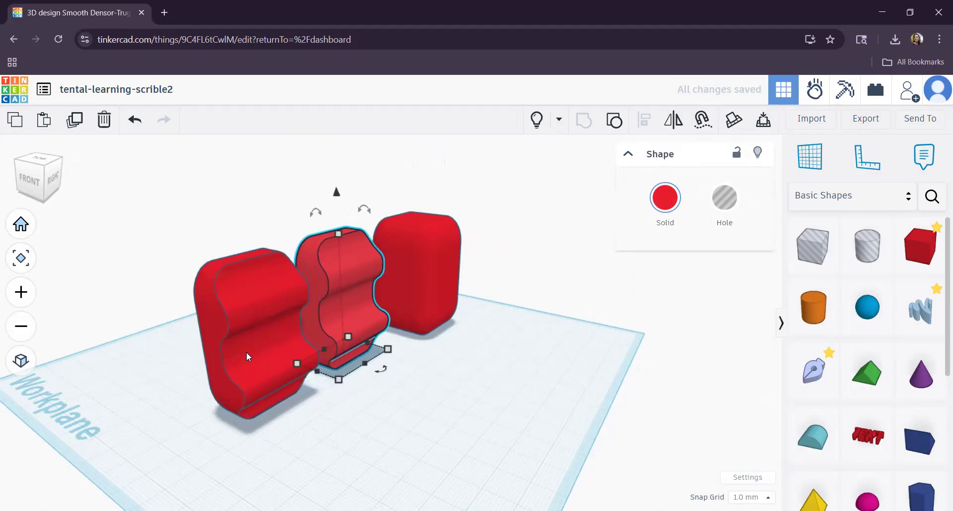
- Make the copied wavy piece a hole and nudge it right twice into the uncut red box
click(714, 209)
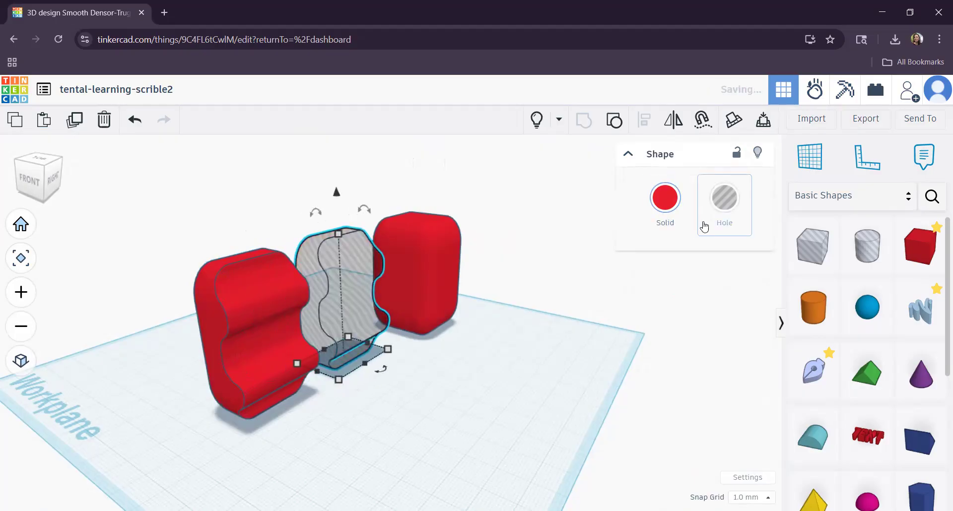
middle_drag(492, 376, 515, 366)
right_drag(511, 364, 382, 403)
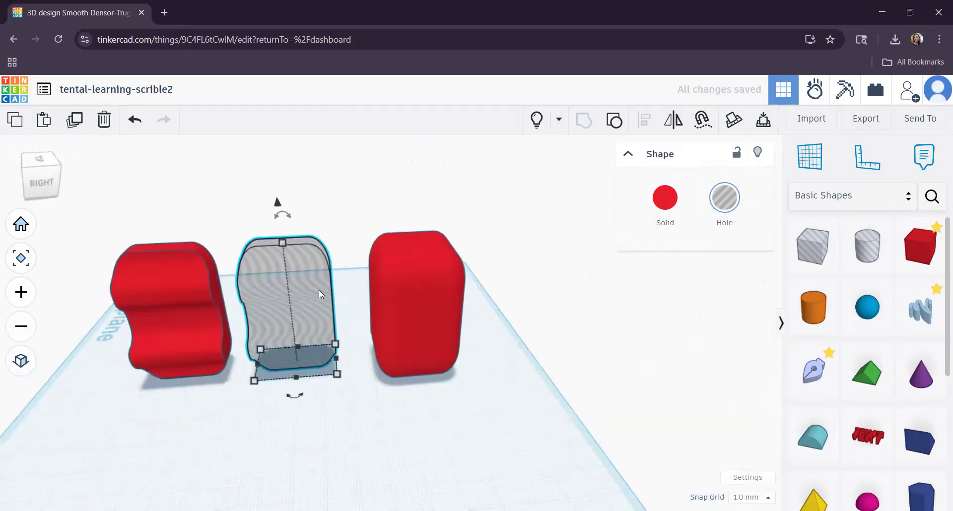
key(Right)
key(Right)
key(Right)
key(Right)
key(Right)
key(Right)
key(Right)
key(Right)
key(Right)
key(Right)
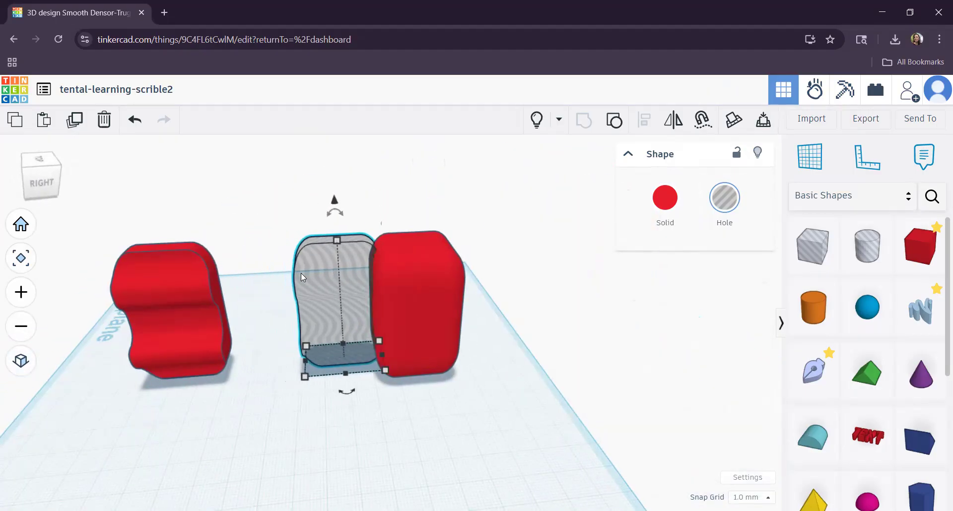
key(Right)
key(Right)
key(Right)
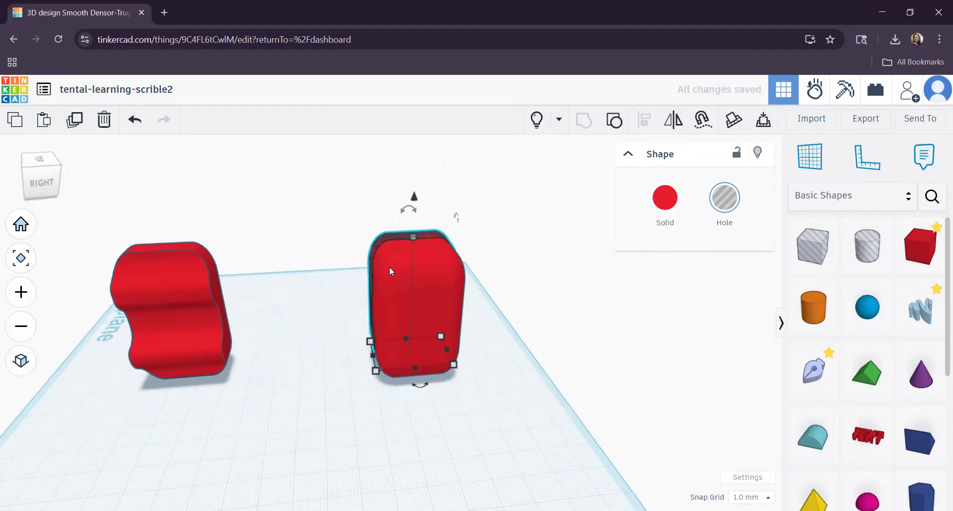
right_drag(472, 408, 449, 419)
- Select the uncut red box and the wavy hole together and group them
drag(292, 190, 287, 189)
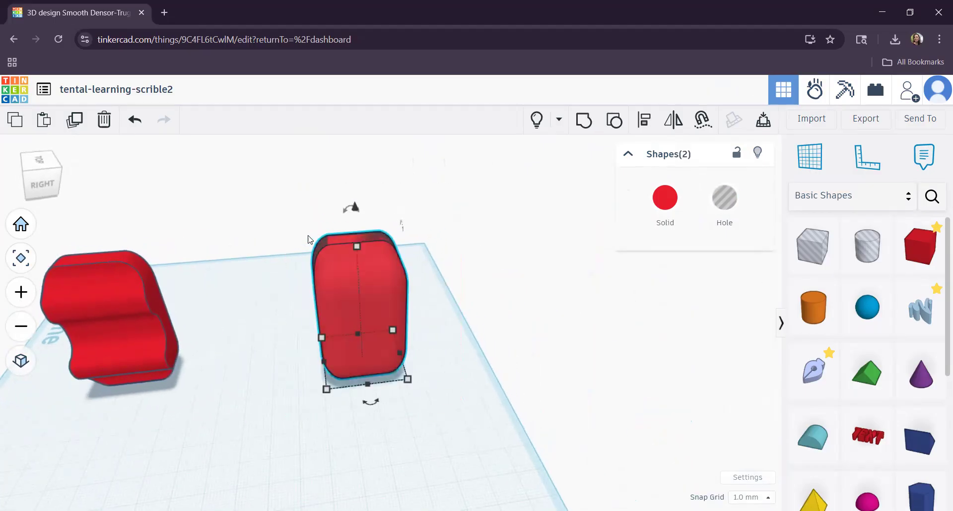
drag(427, 418, 299, 278)
click(588, 126)
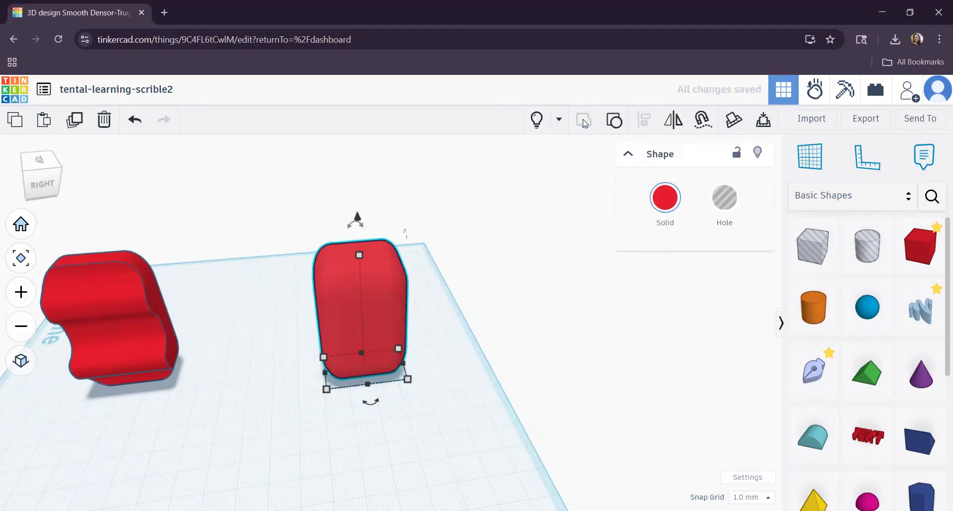
right_drag(342, 366, 527, 256)
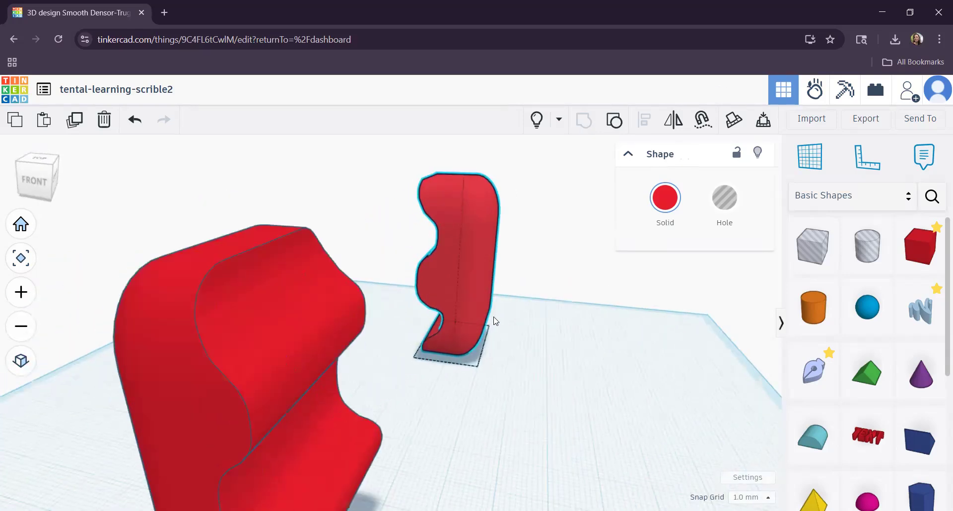
- Color the thin wavy-edged piece dark navy from the Solid color presets
click(477, 295)
click(665, 198)
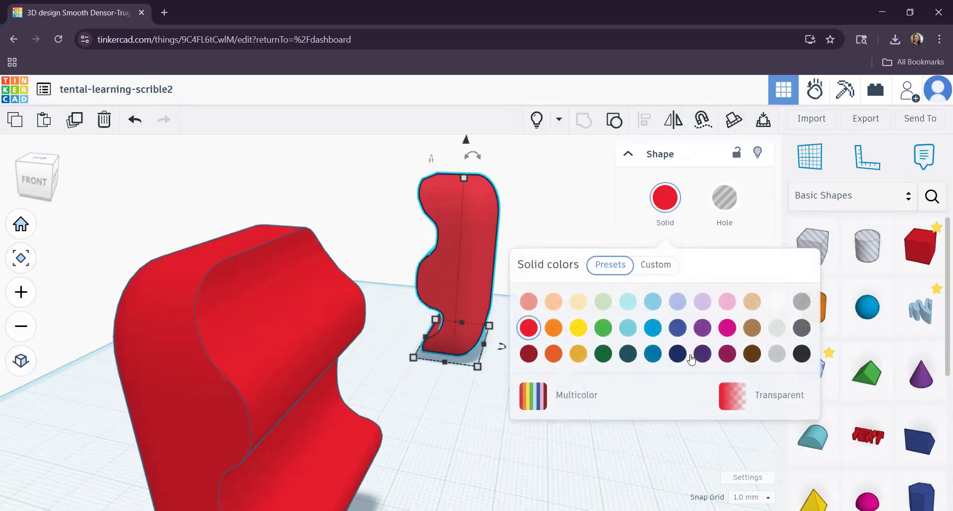
click(677, 354)
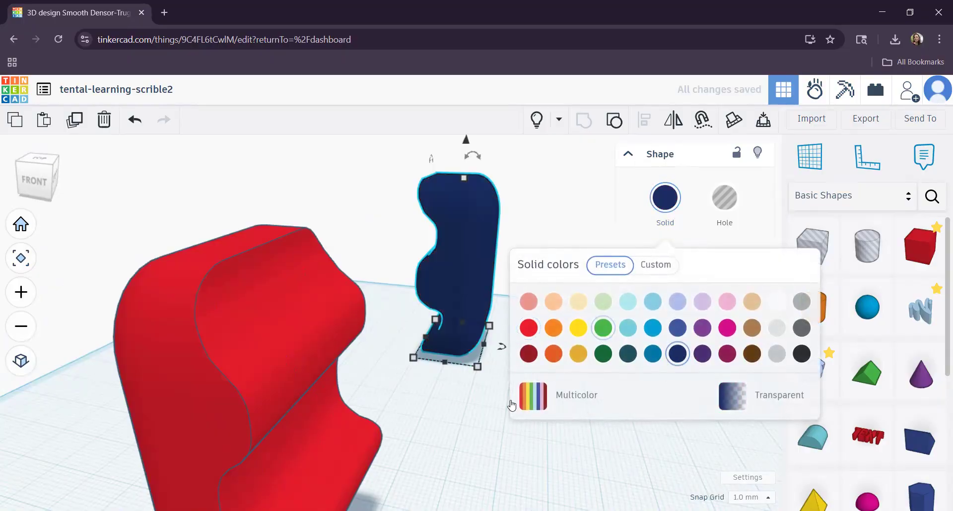
click(463, 404)
scroll(476, 401, down, 3)
right_drag(483, 404, 491, 377)
- Slide the navy half four steps left until it meets the red half
click(508, 317)
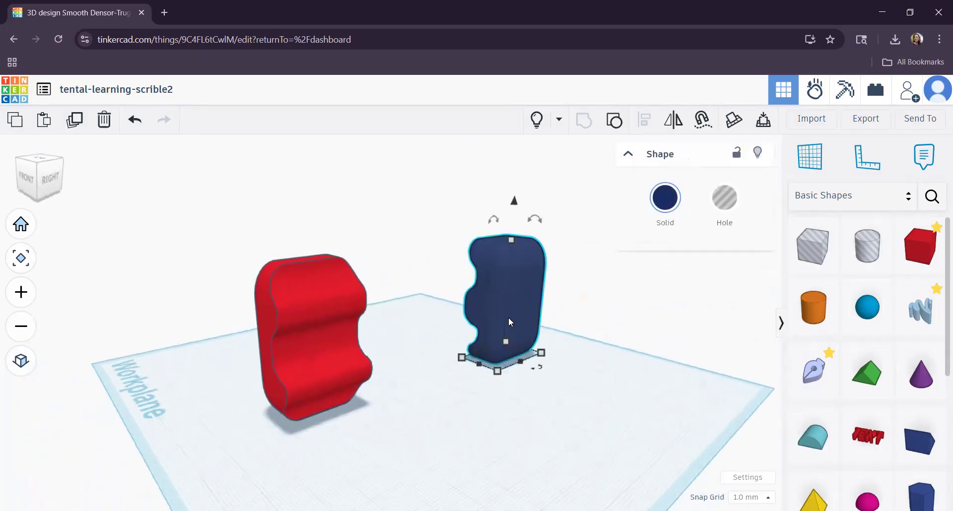
key(Left)
key(Left)
key(Left)
key(Left)
key(Left)
key(Left)
key(Left)
key(Left)
key(Left)
key(Left)
key(Left)
key(Left)
key(Left)
key(Left)
key(Left)
key(Left)
key(Left)
key(Left)
key(Left)
key(Left)
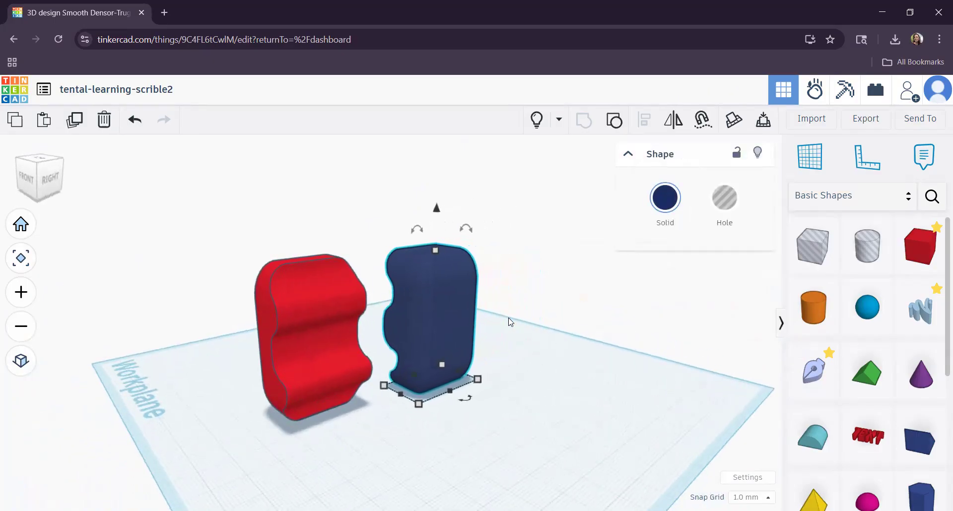
key(Left)
key(Left)
key(Left)
key(Left)
key(Left)
key(Left)
key(Left)
key(Left)
key(Left)
key(Left)
key(Left)
key(Left)
key(Left)
key(Left)
key(Left)
key(Left)
key(Left)
key(Left)
key(Left)
key(Left)
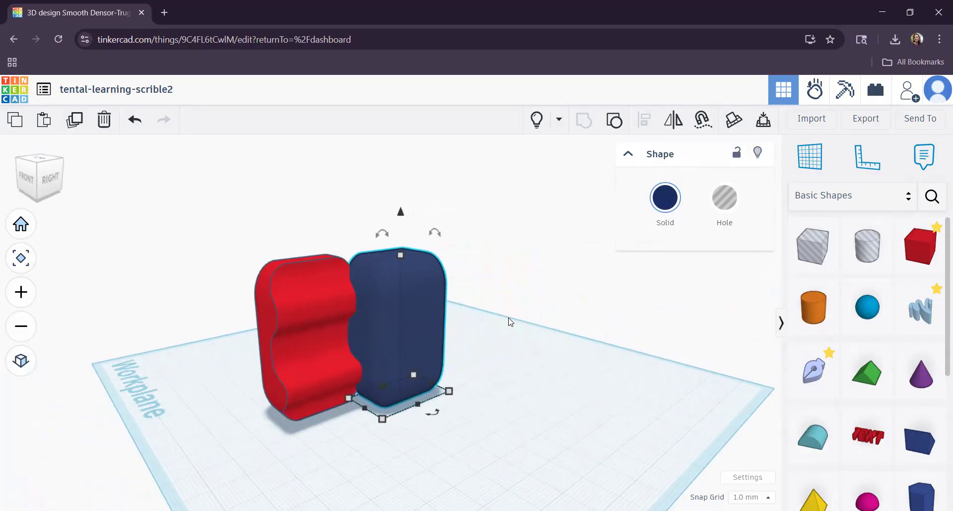
key(Left)
key(Left)
key(Left)
key(Left)
key(Left)
key(Left)
key(Left)
key(Left)
key(Left)
key(Left)
key(Left)
key(Left)
key(Left)
key(Left)
key(Left)
key(Left)
key(Left)
key(Left)
key(Left)
key(Left)
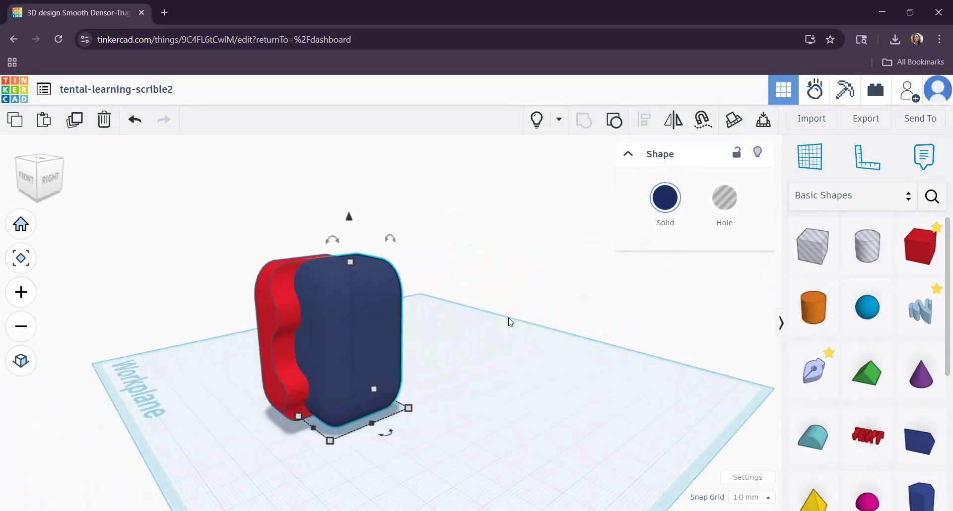
key(Left)
key(Left)
key(Left)
key(Left)
key(Left)
key(Left)
key(Left)
key(Left)
key(Left)
key(Left)
key(Left)
key(Left)
key(Left)
key(Left)
key(Left)
key(Left)
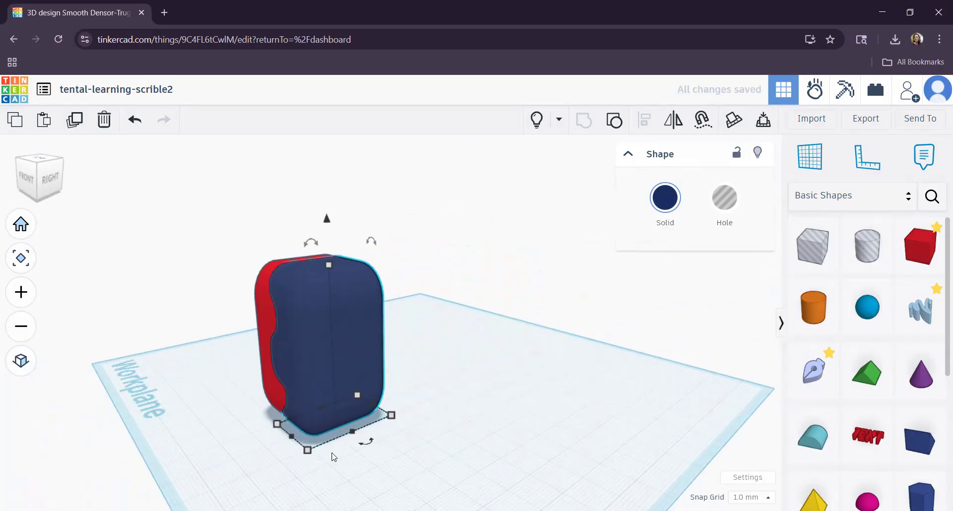
- Nudge the navy half one step right to leave a narrow gap, checking it from the front
right_drag(330, 454, 511, 481)
right_drag(490, 423, 608, 390)
right_drag(416, 371, 435, 335)
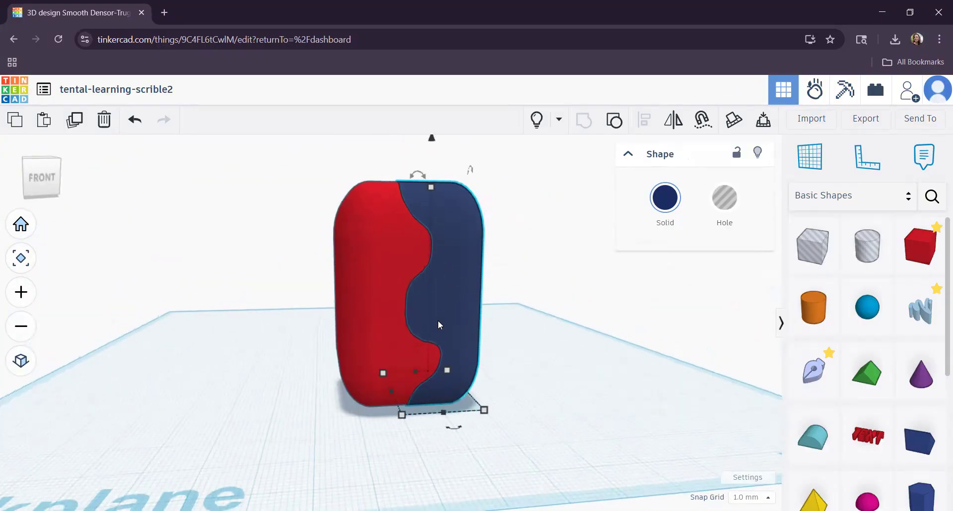
key(Right)
key(Right)
key(Right)
key(Right)
key(Right)
key(Right)
key(Right)
key(Right)
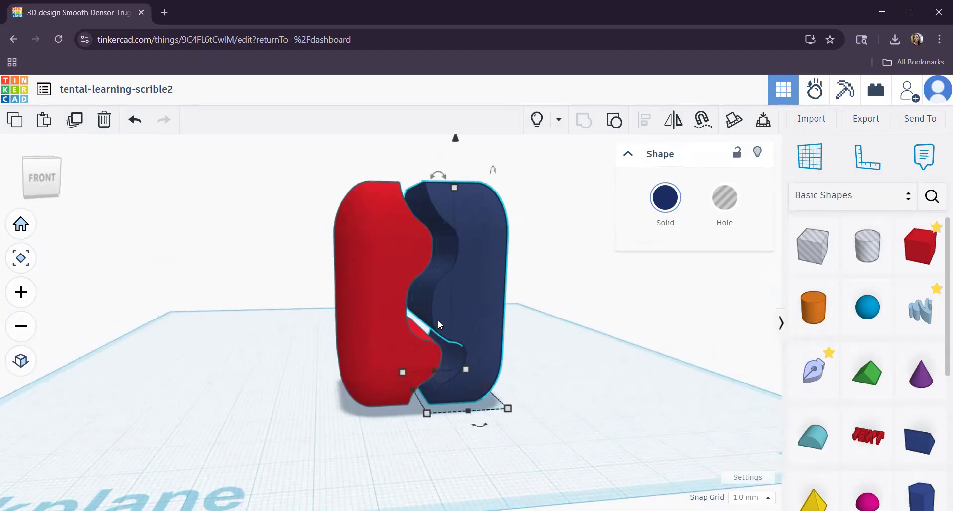
right_drag(619, 368, 445, 353)
scroll(471, 402, up, 2)
scroll(496, 374, down, 2)
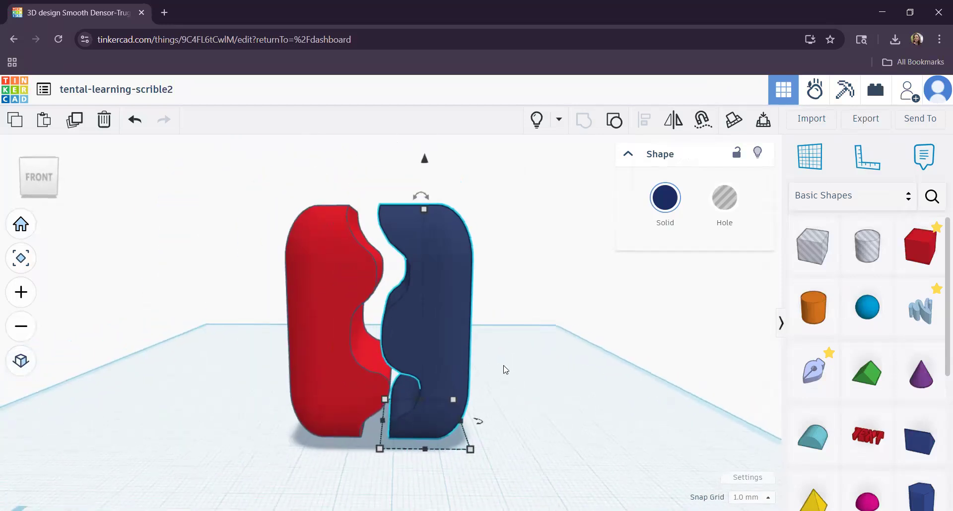
right_drag(504, 366, 436, 377)
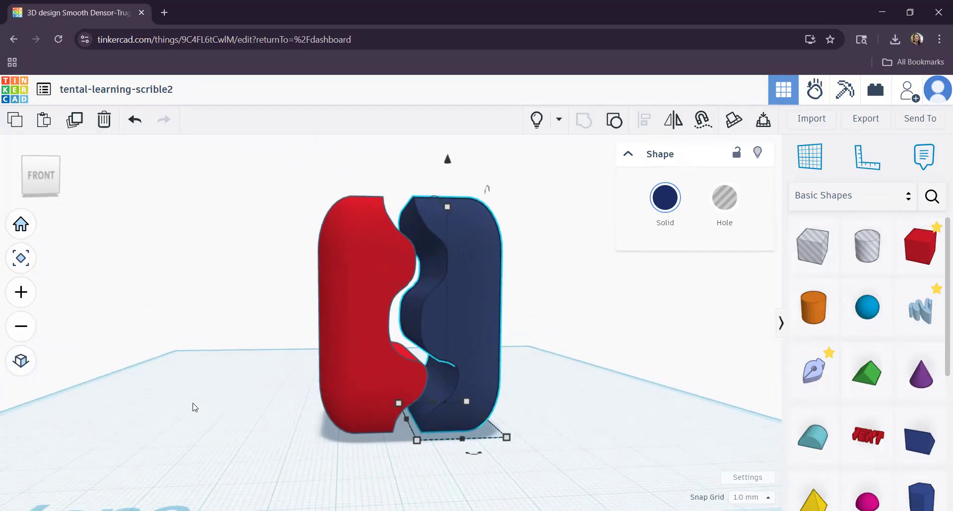
- Download a picture of the design as tental-learning-scrible2.png via Send To, then close the dialog
click(915, 121)
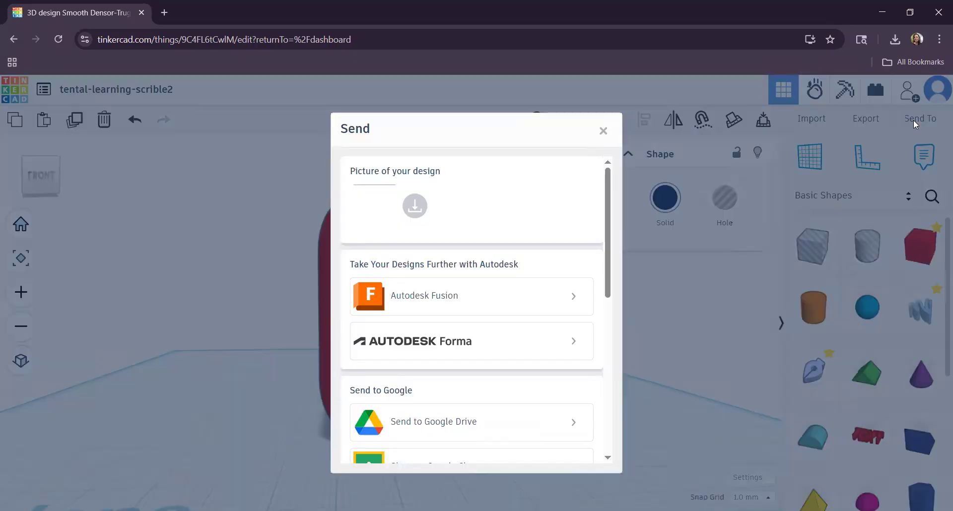
click(415, 206)
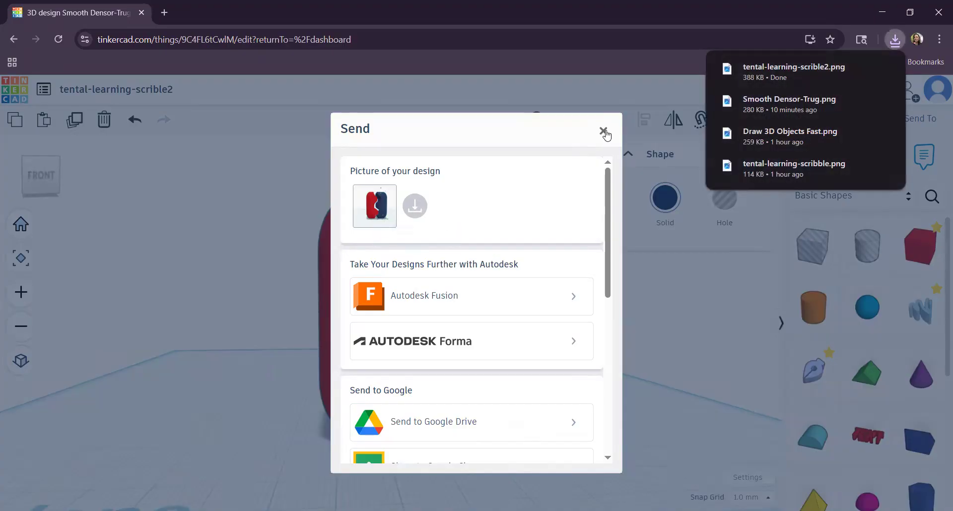
click(603, 131)
click(597, 321)
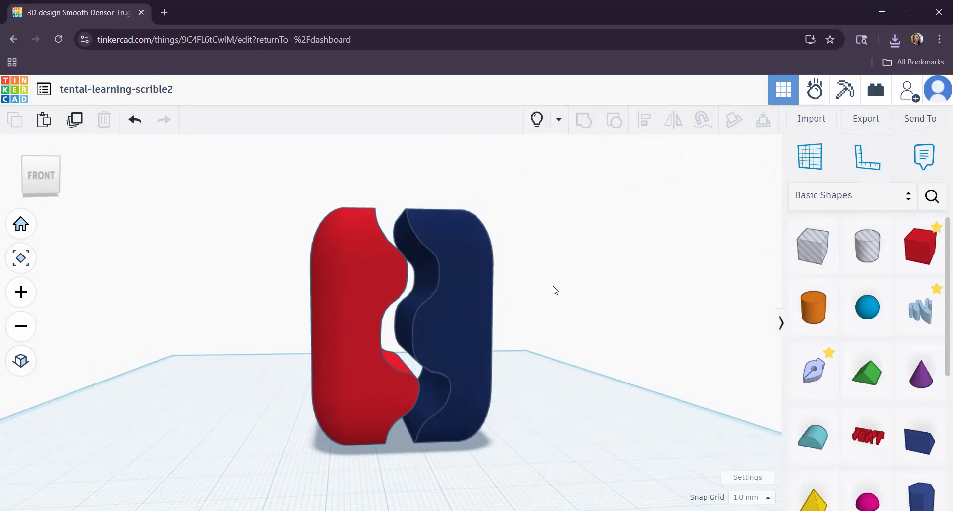
- Preview the export options, then select only the red half
click(861, 123)
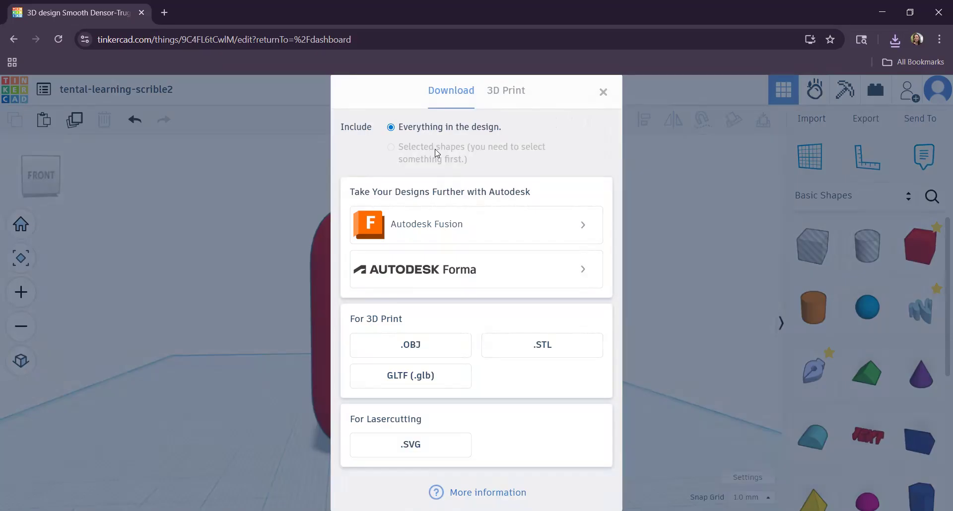
click(627, 277)
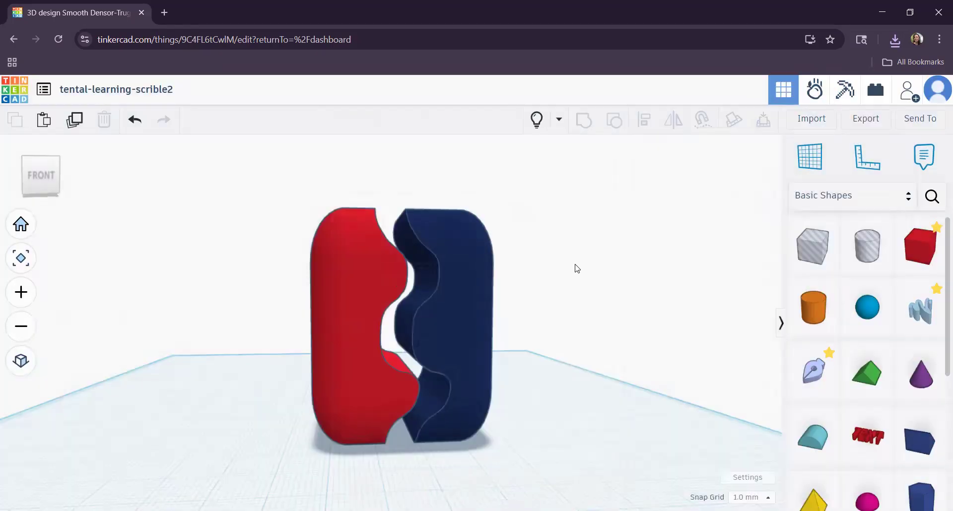
click(452, 241)
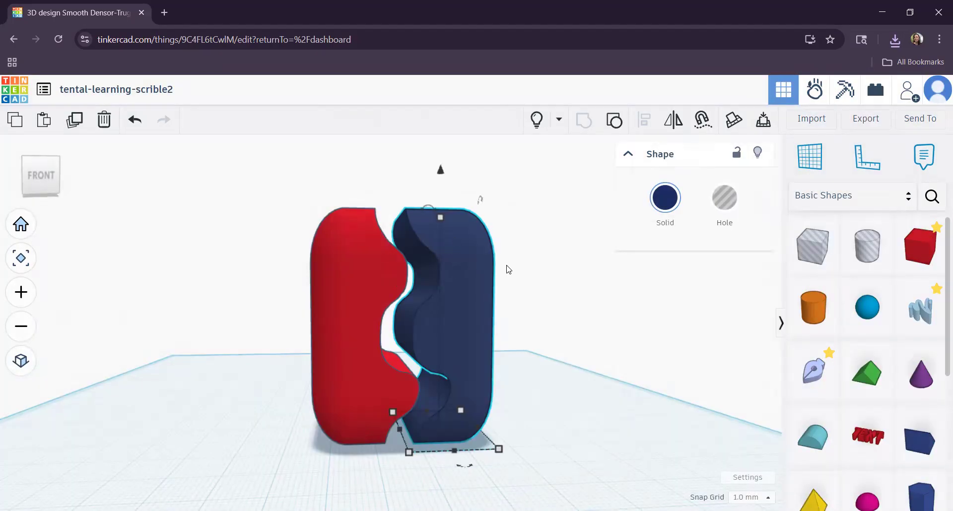
shift+click(383, 258)
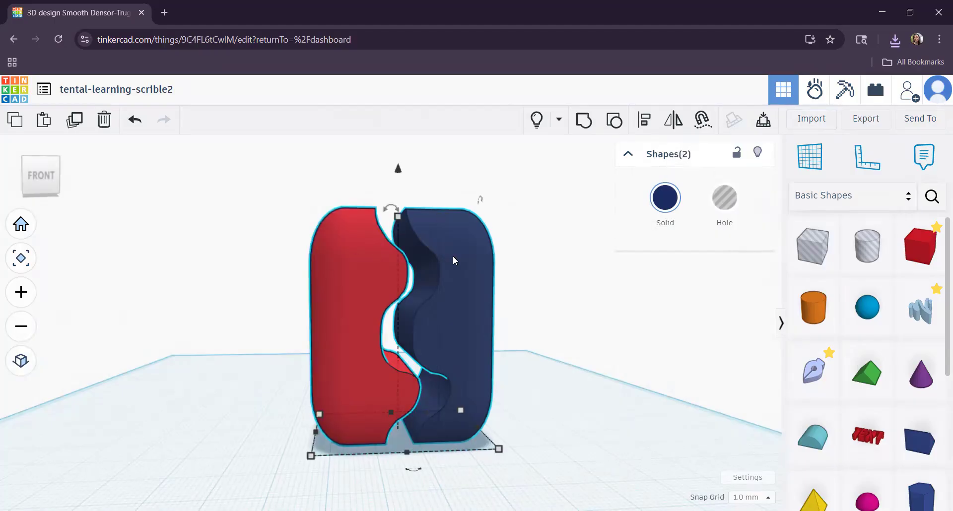
click(351, 247)
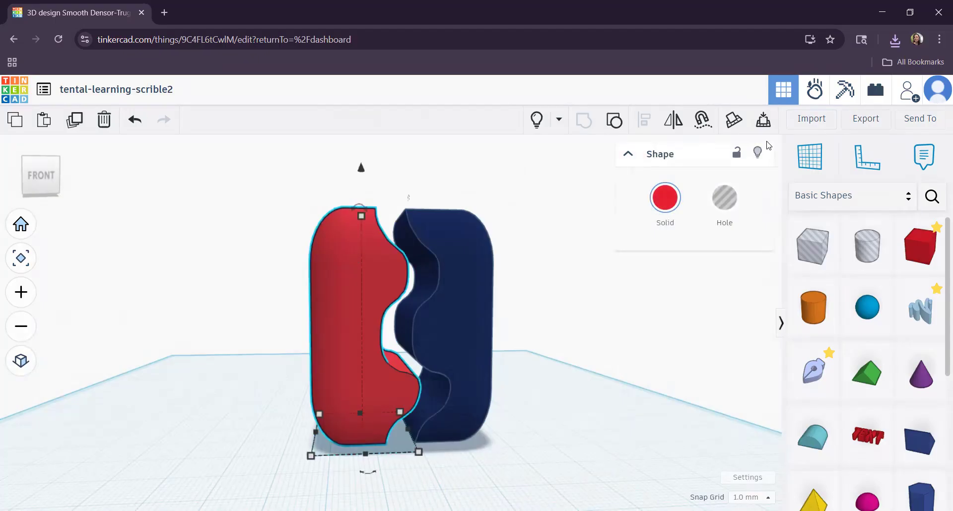
- Open Export for the red half and switch Include between everything and the selected shape
click(868, 120)
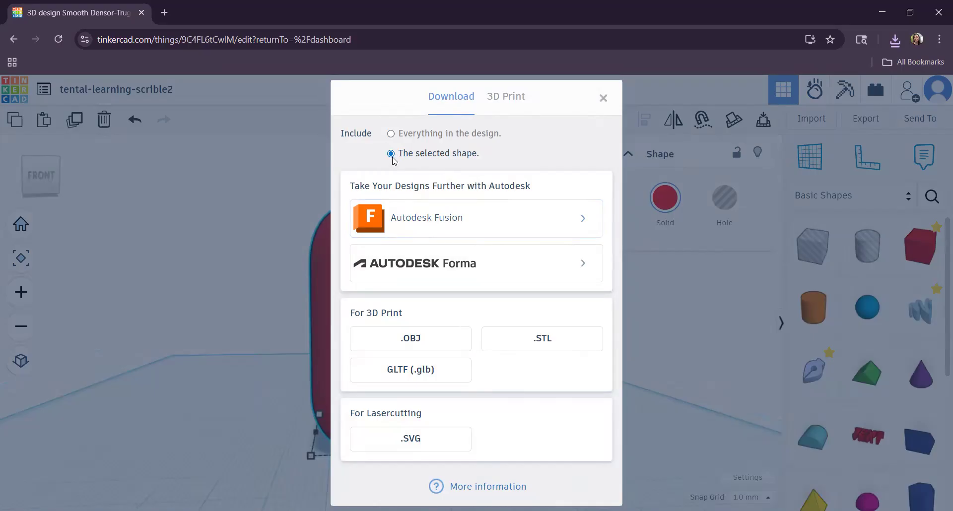
click(391, 135)
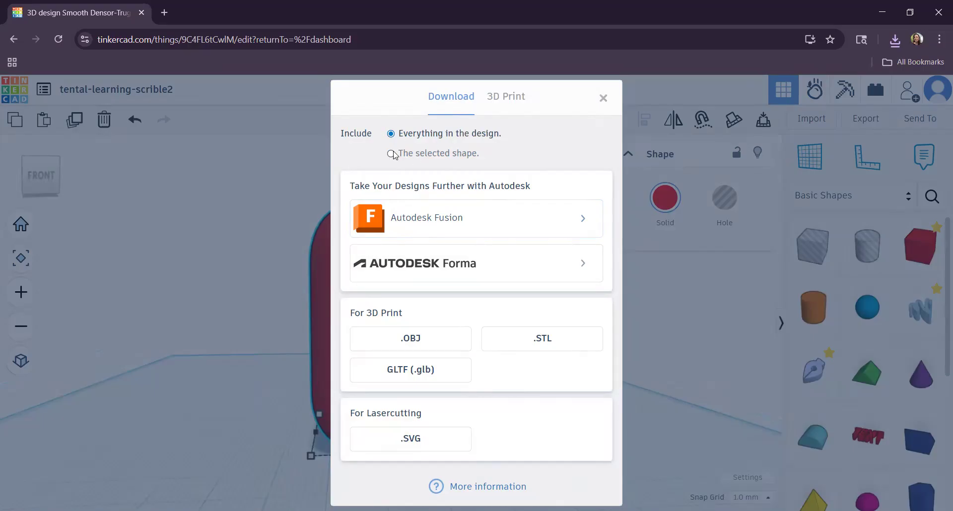
click(391, 154)
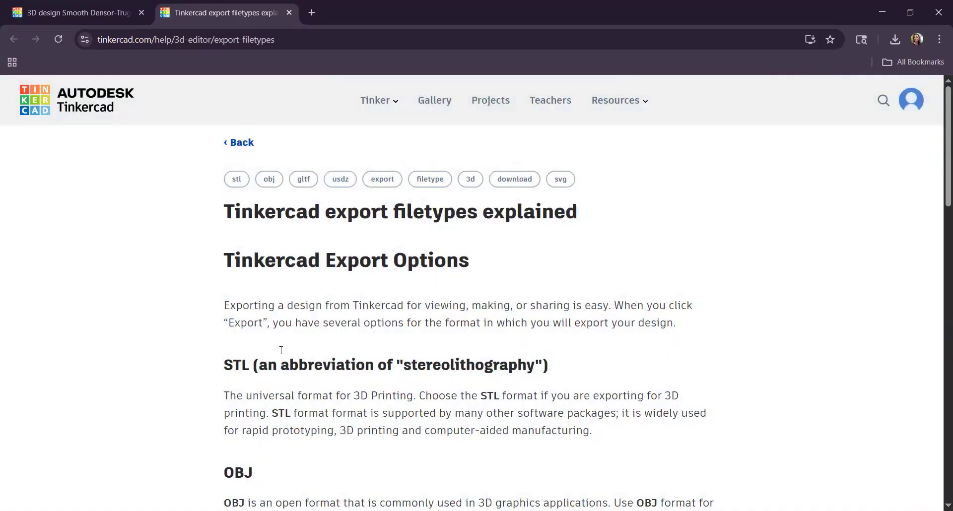
- Scroll through the export filetypes help article covering STL, OBJ, GLTF, USDZ and SVG
scroll(407, 341, down, 5)
scroll(408, 341, down, 4)
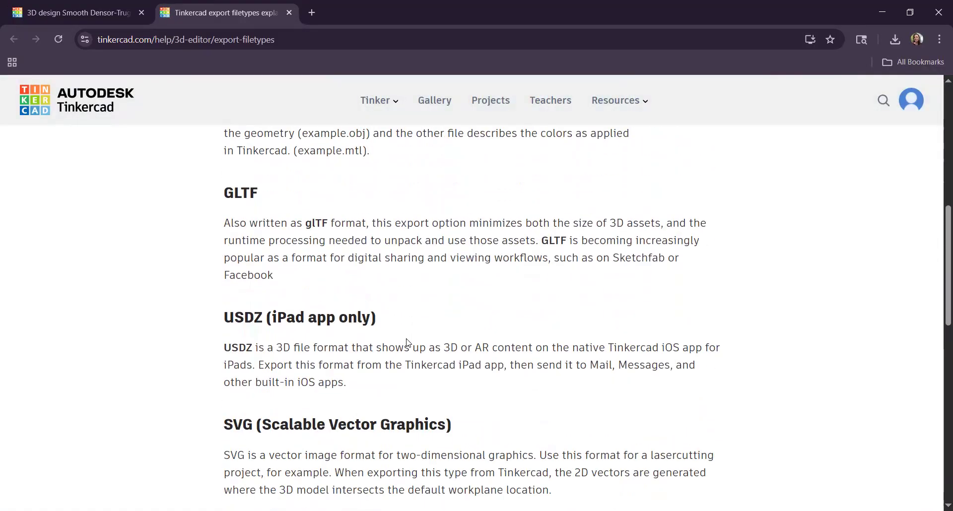
scroll(404, 341, up, 7)
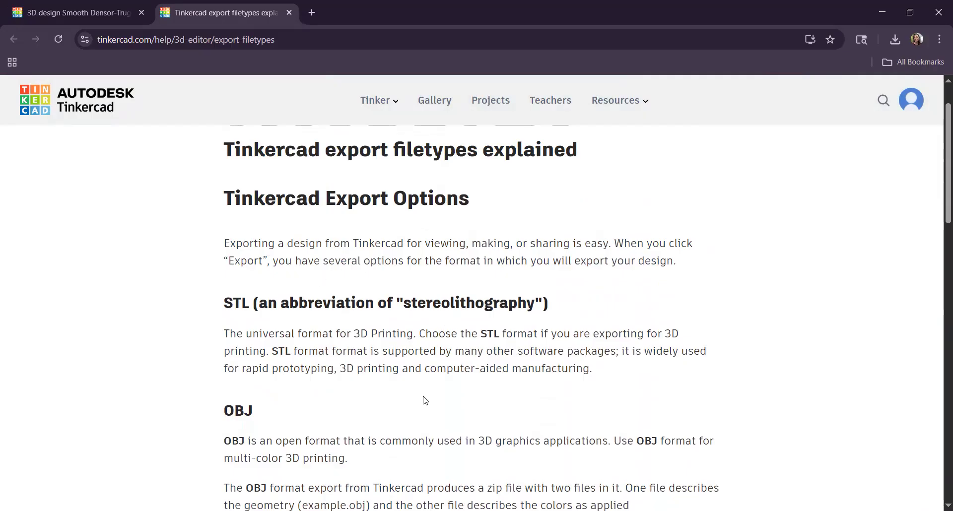
scroll(425, 400, down, 9)
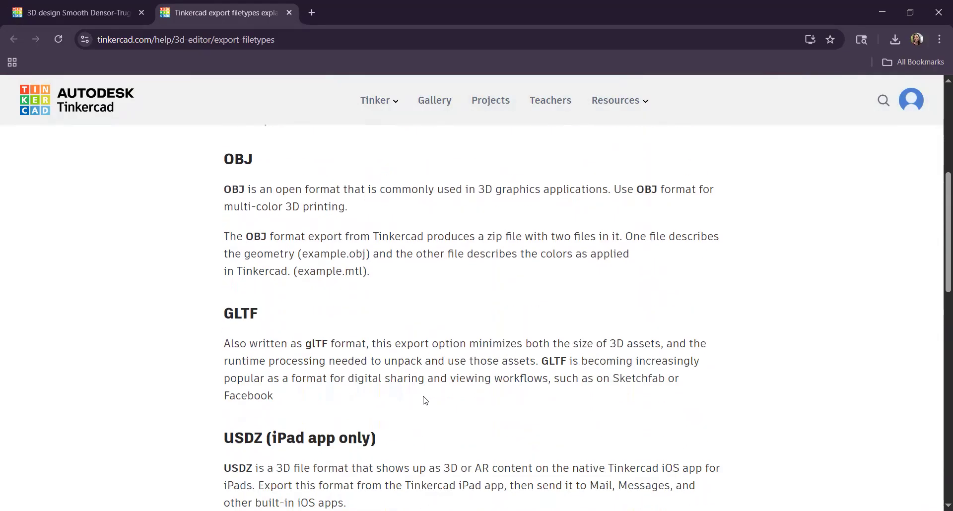
scroll(426, 400, down, 5)
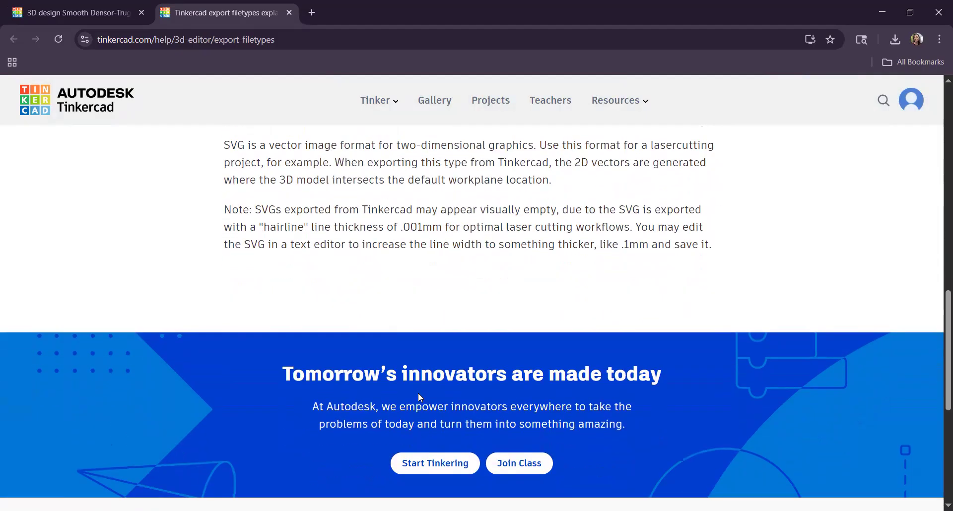
scroll(472, 262, up, 14)
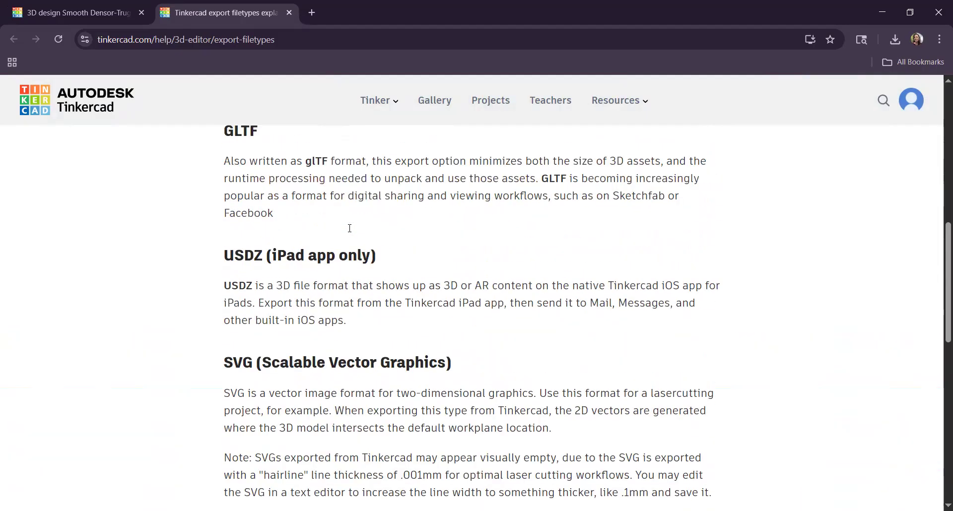